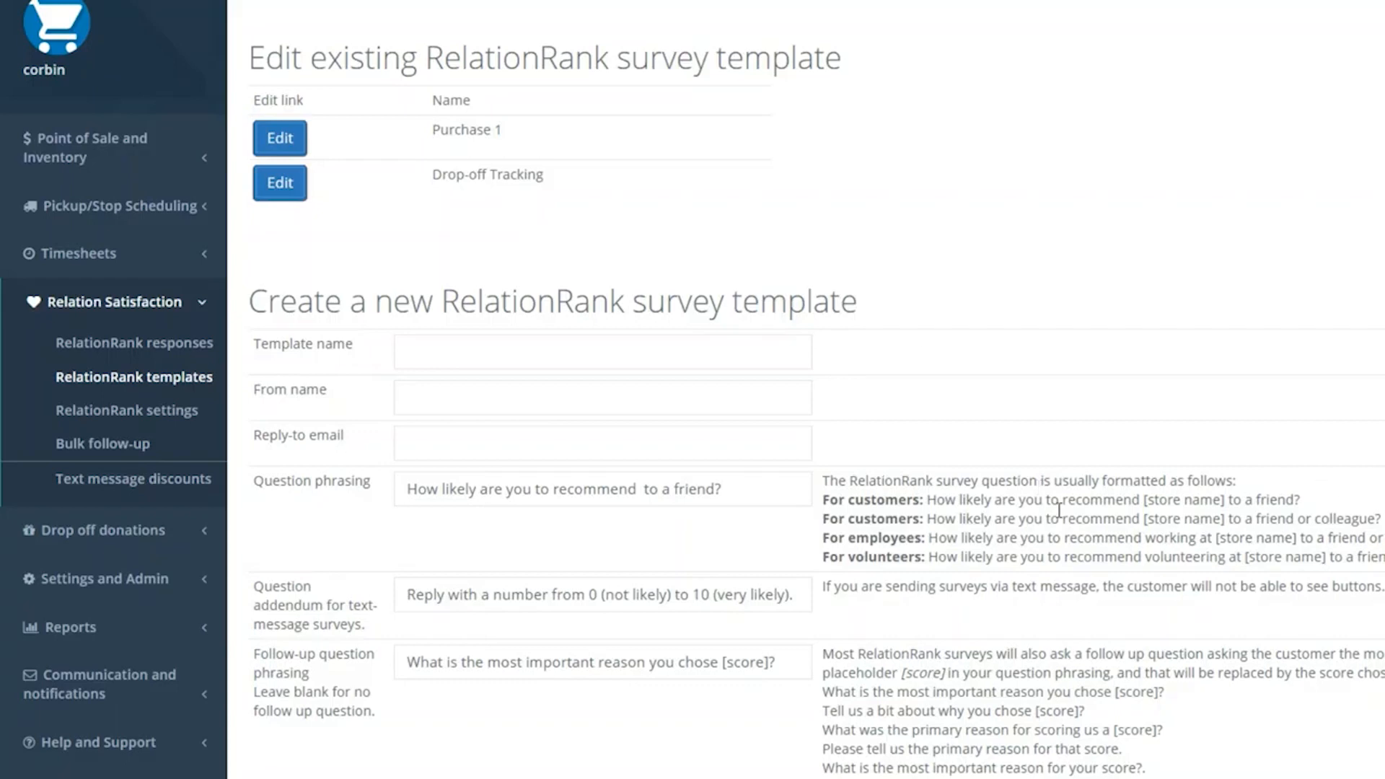
Name the new RelationRank survey template "Pickup Scheduling survey"
key("Tab")
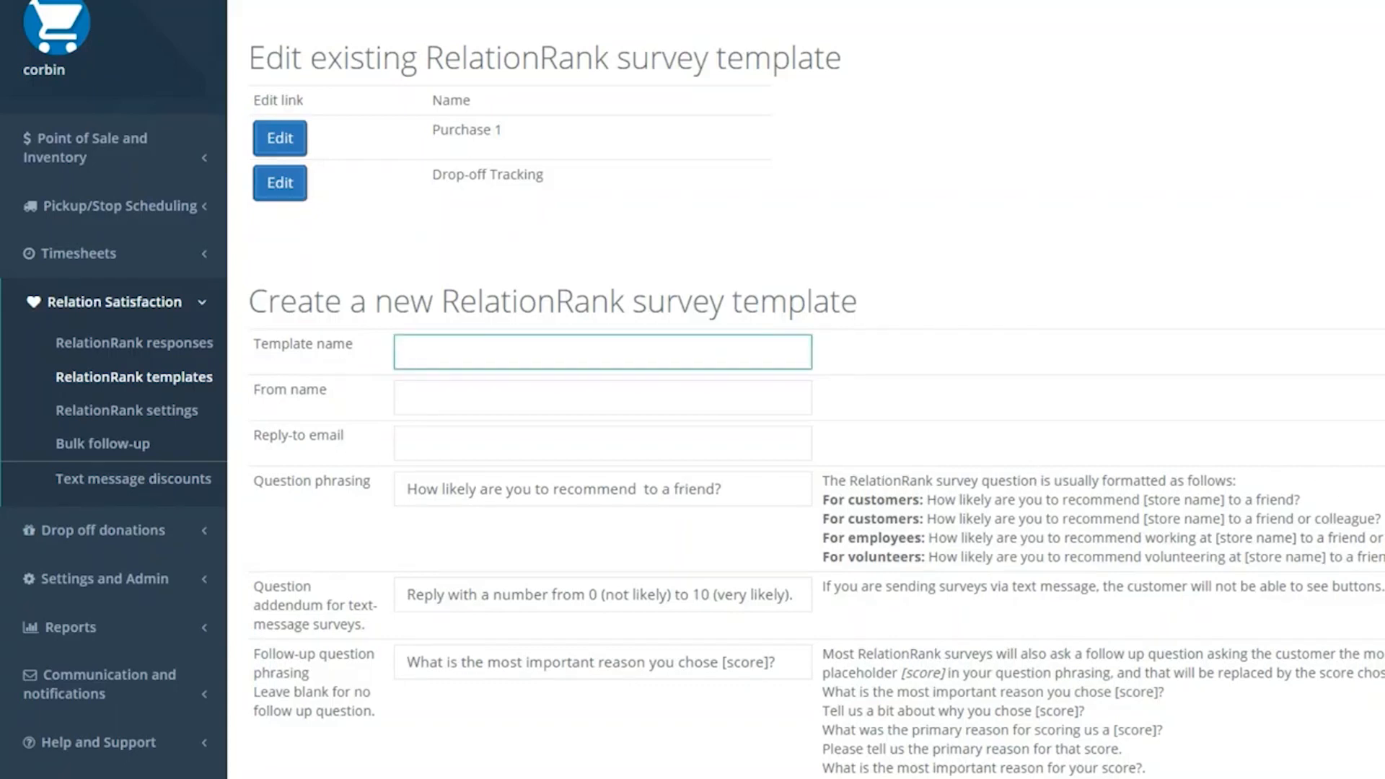
type("Pickup Scheduling survey")
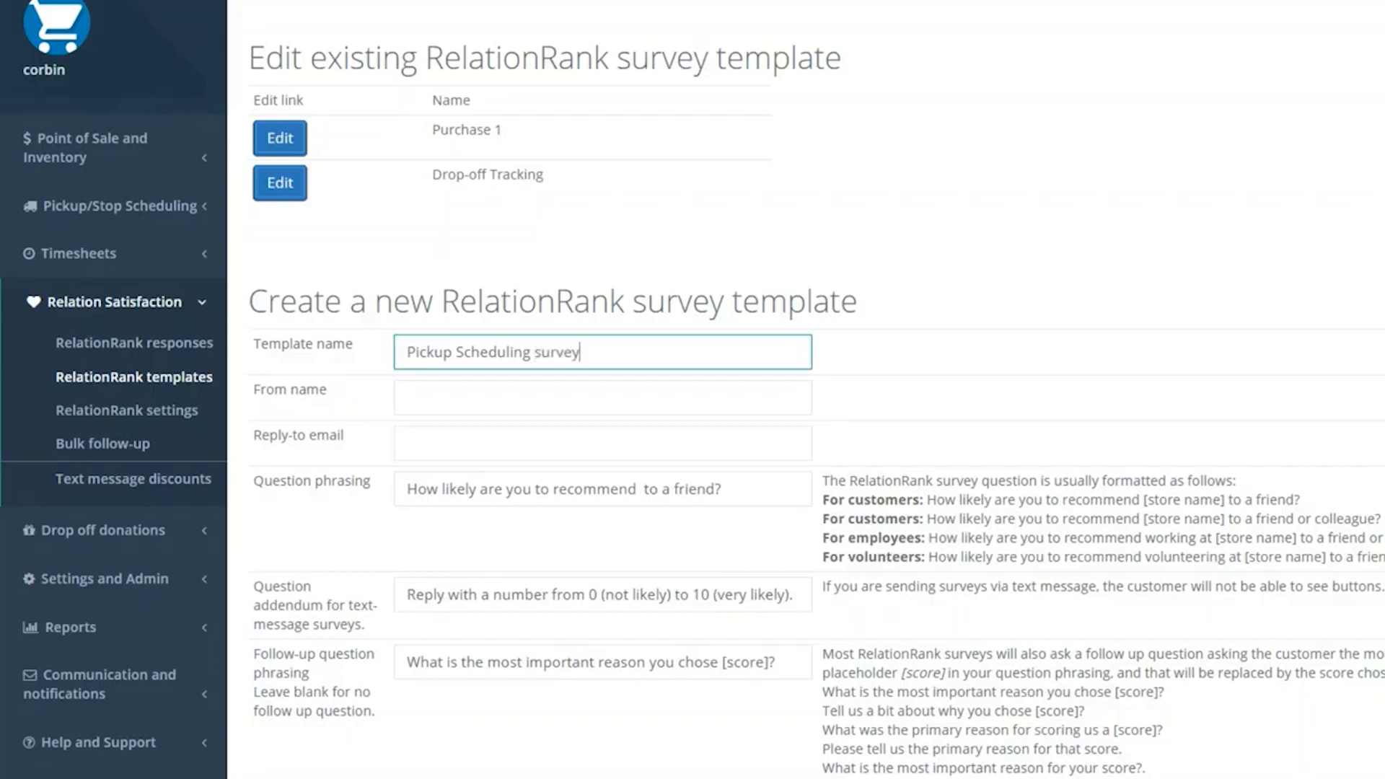
key("Tab")
left_click(888, 527)
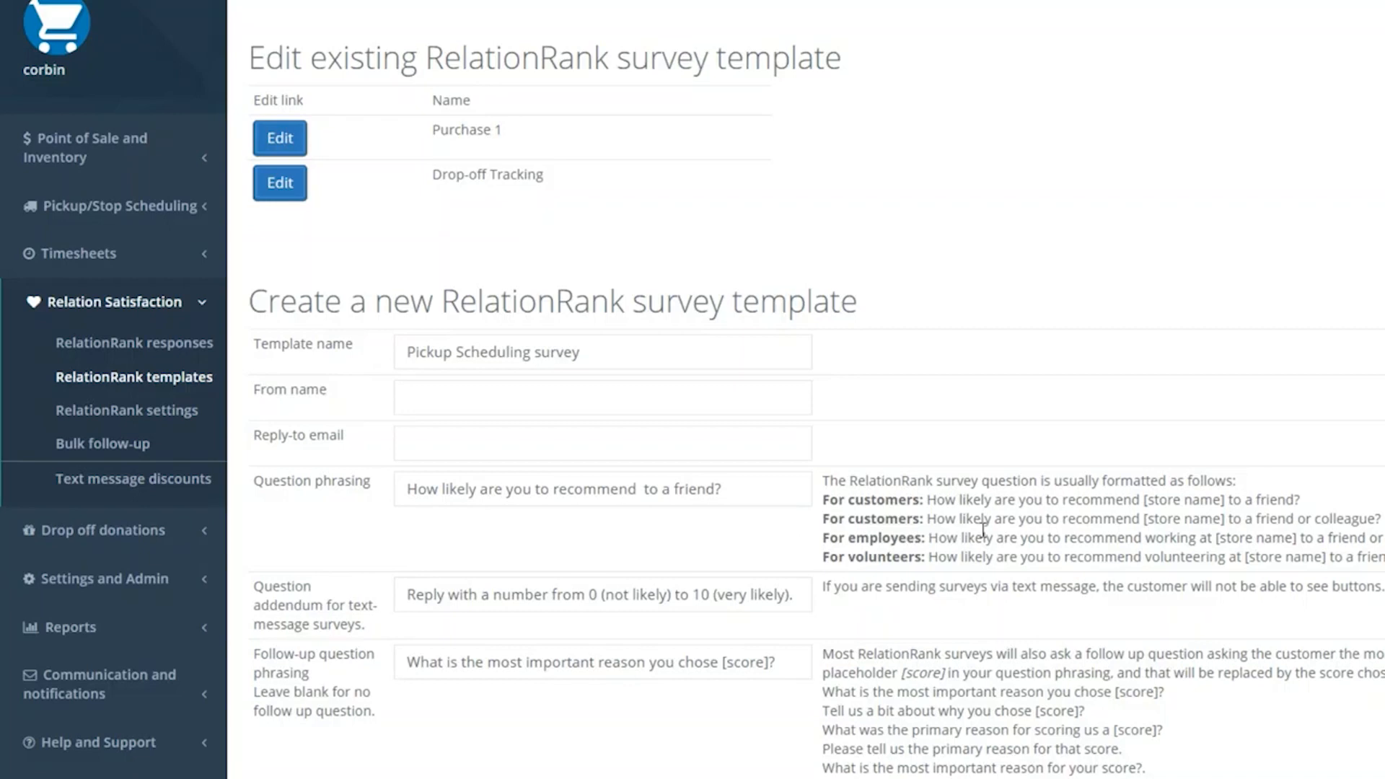
Set the template's from name to "ThriftCart pickup service questionnaire" and fill in the reply-to email address
left_click(603, 398)
type("ThriftCart pickup seri")
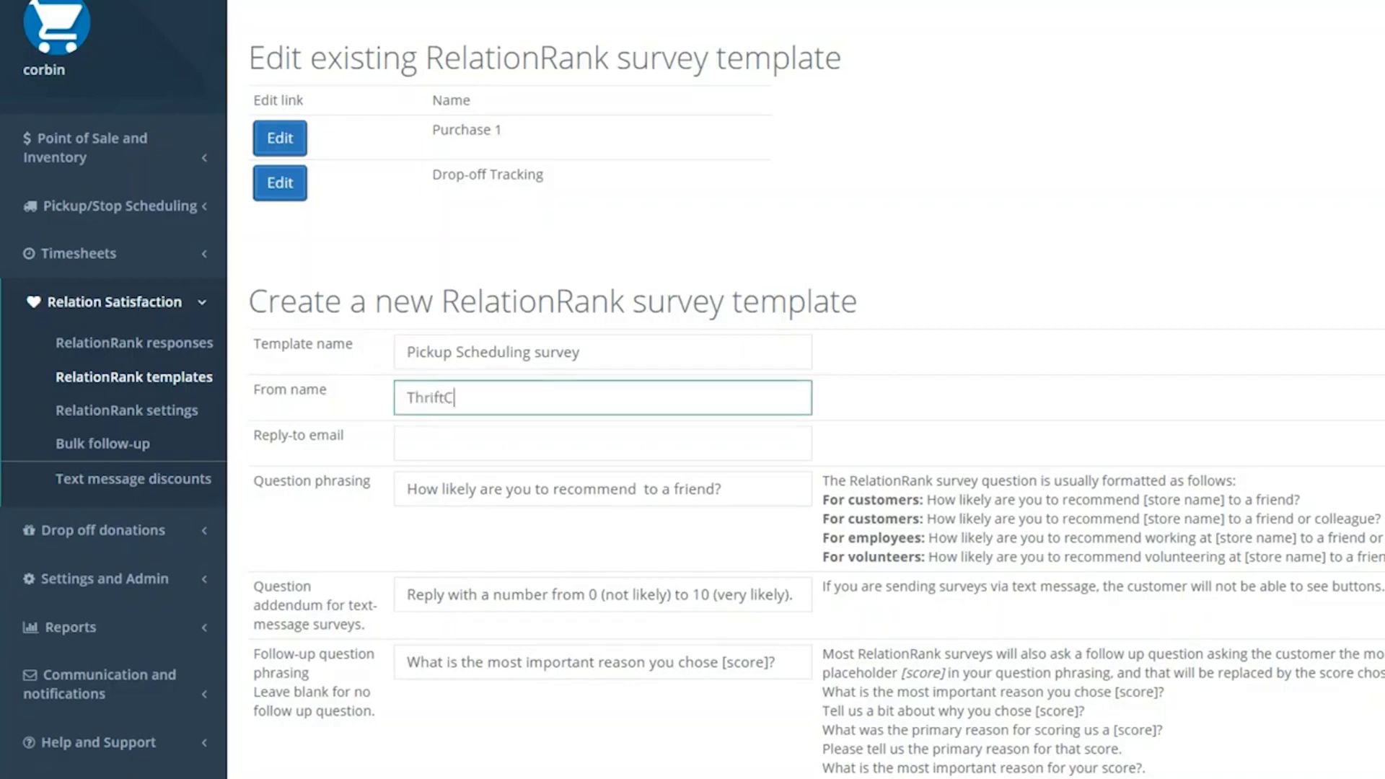
type("vice questionnaire")
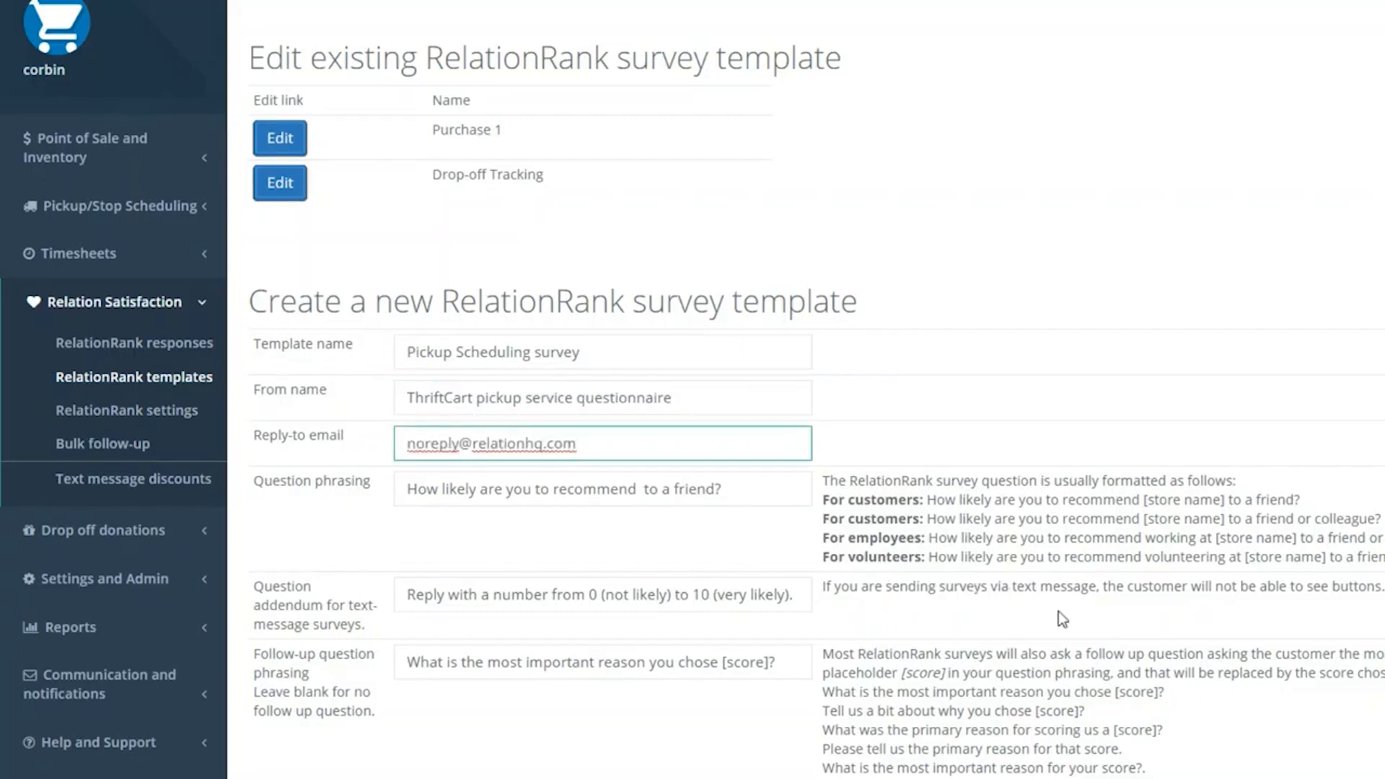
Reword the survey question to "How likely are you to recommend our pickup services to your neighbors!"
scroll(1058, 612, "down", 3)
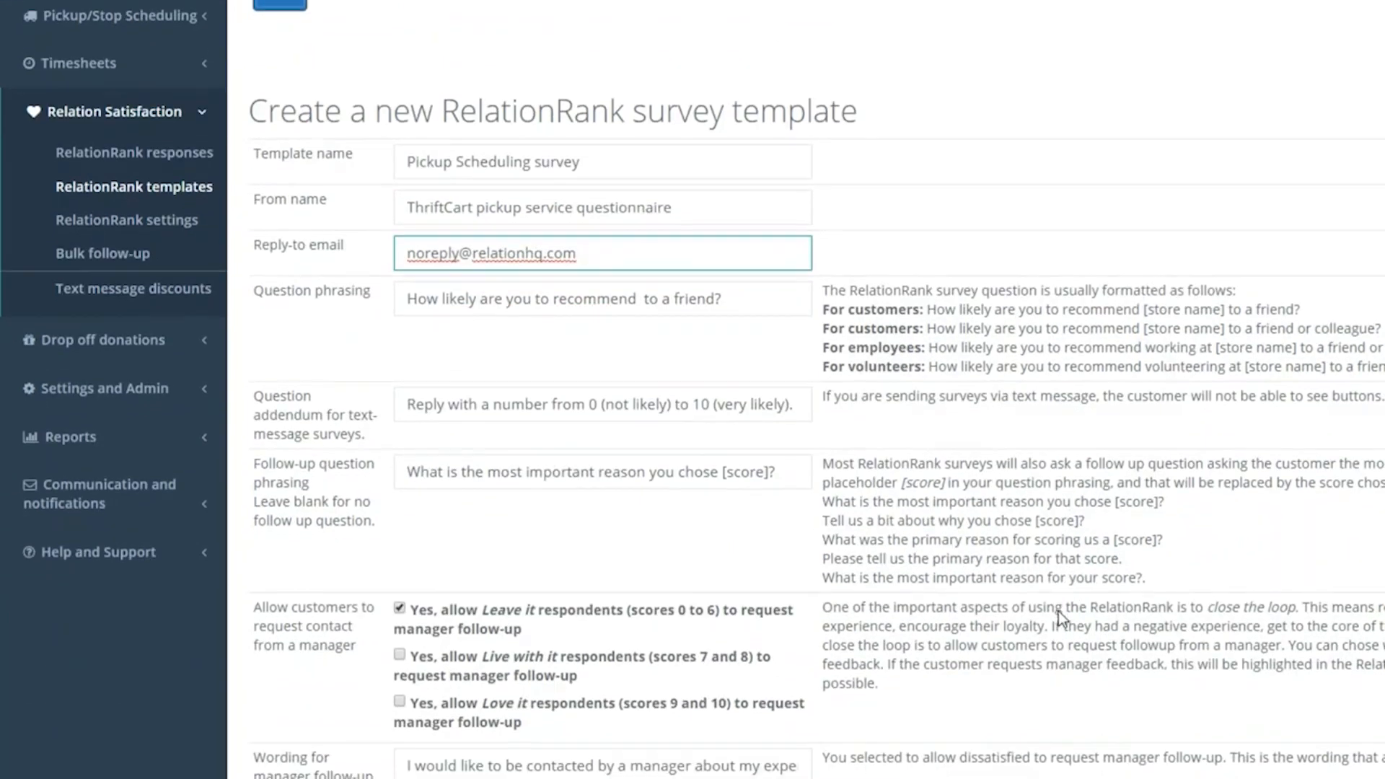
key("Tab")
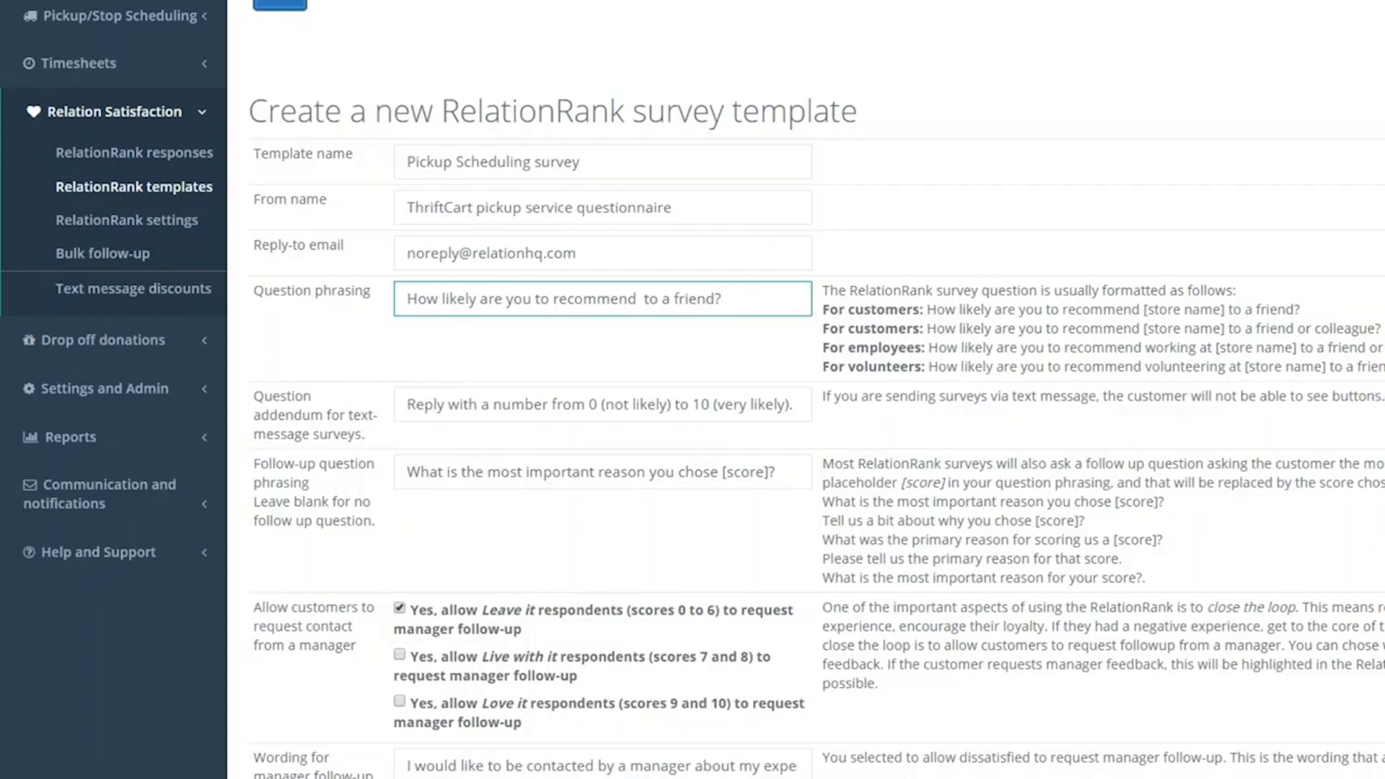
left_click_drag(927, 310, 1299, 311)
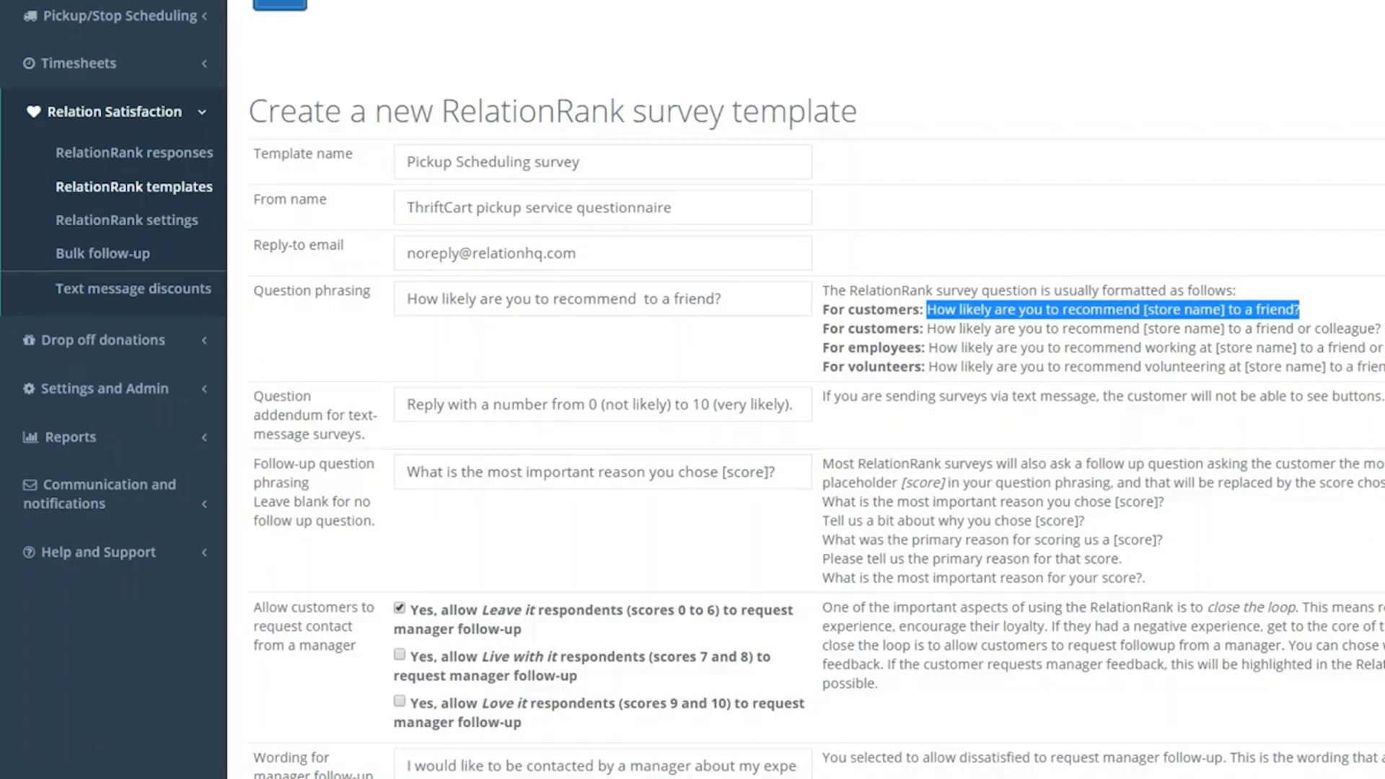
left_click_drag(1378, 348, 1384, 348)
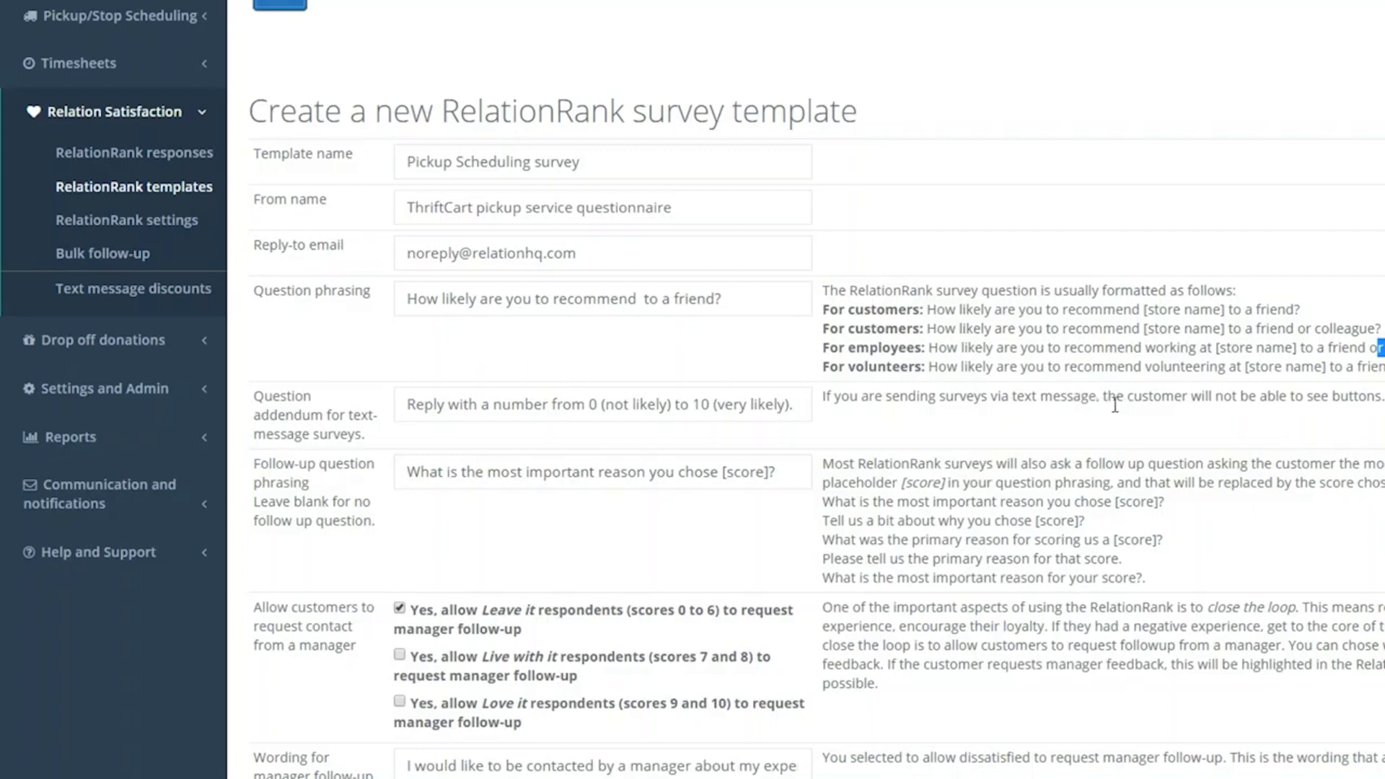
left_click_drag(640, 298, 1367, 404)
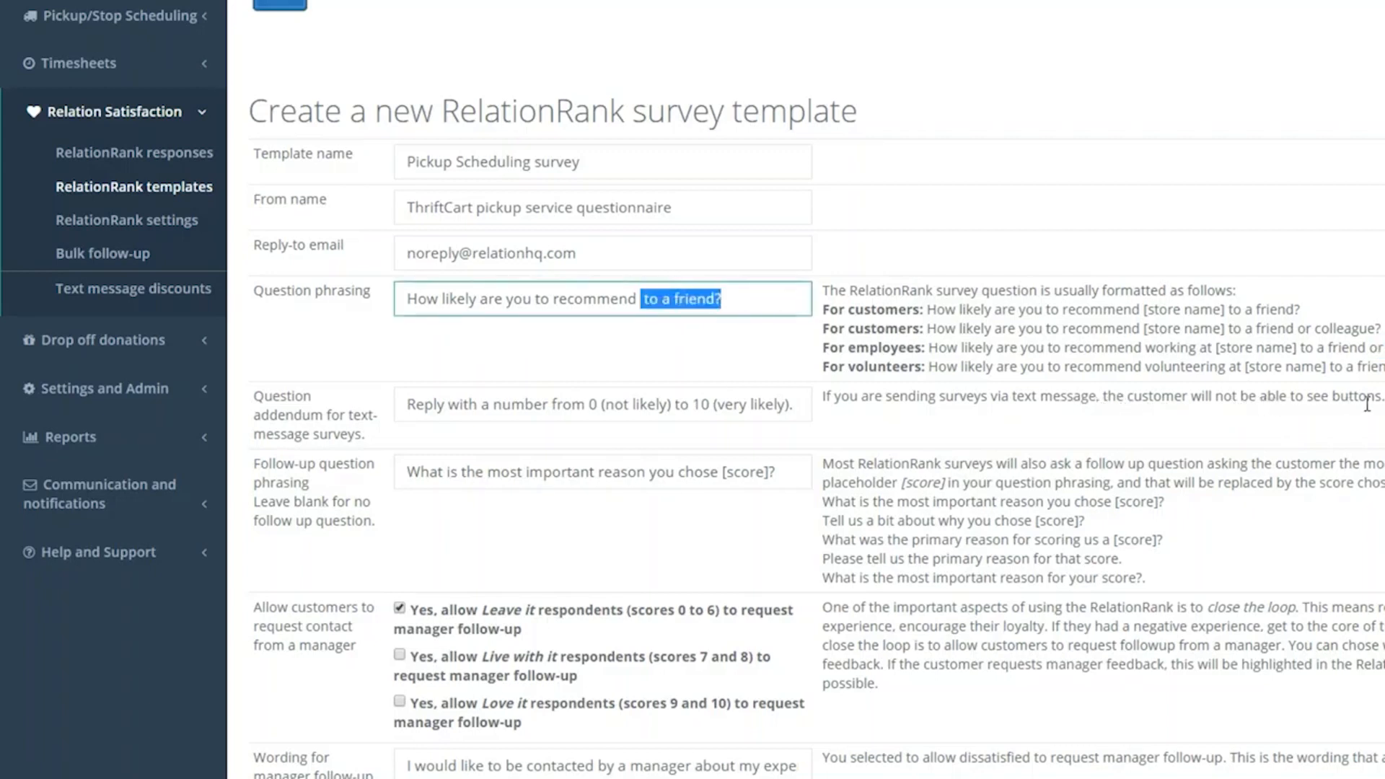
type("our p")
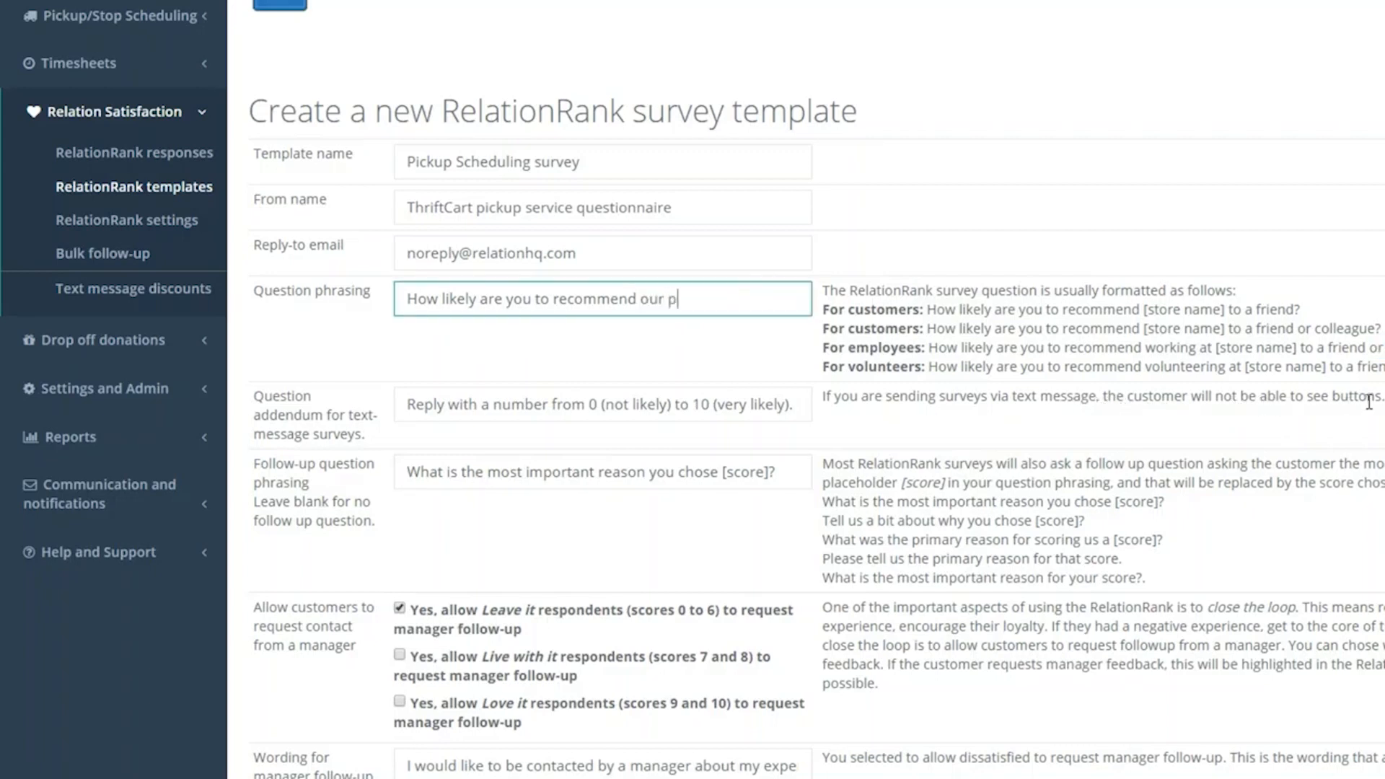
type("ickup scrvices to your n")
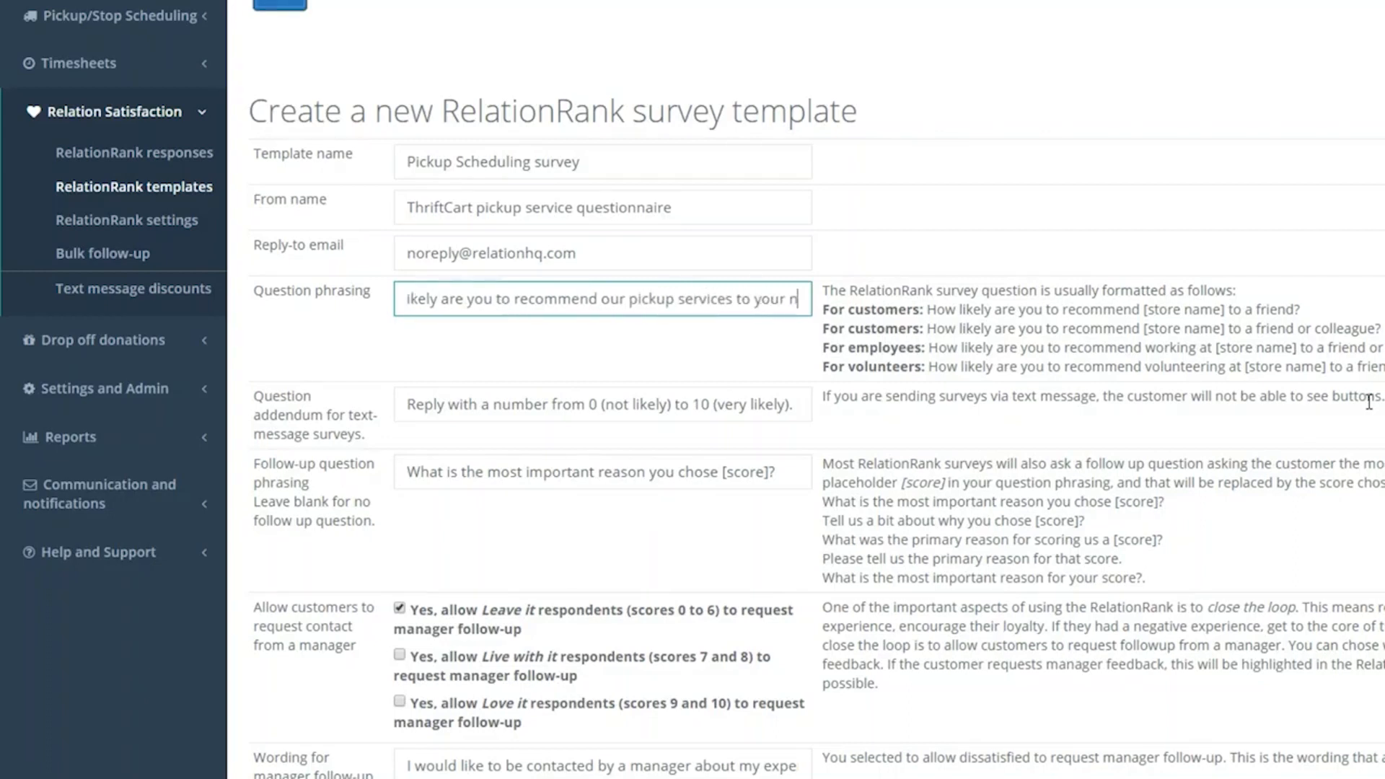
type("eighbor")
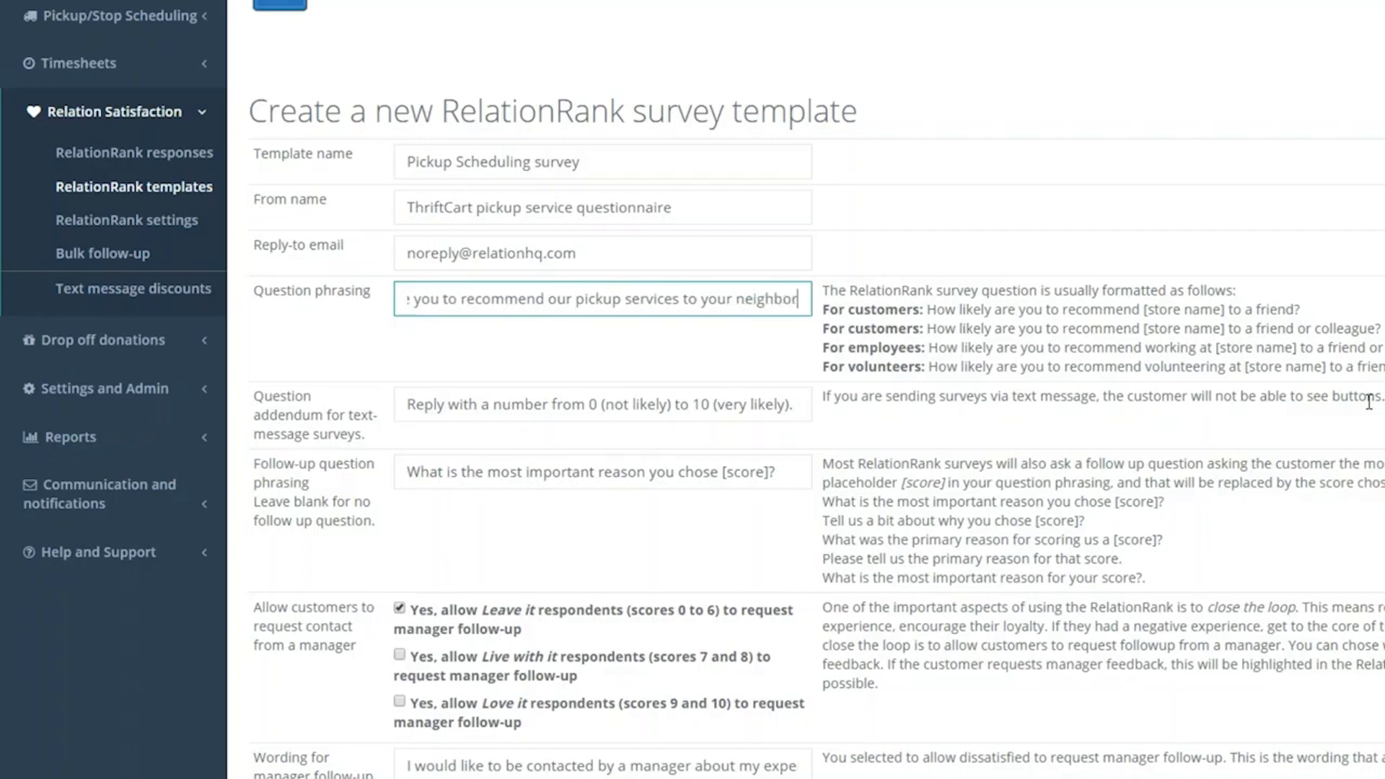
type("s!")
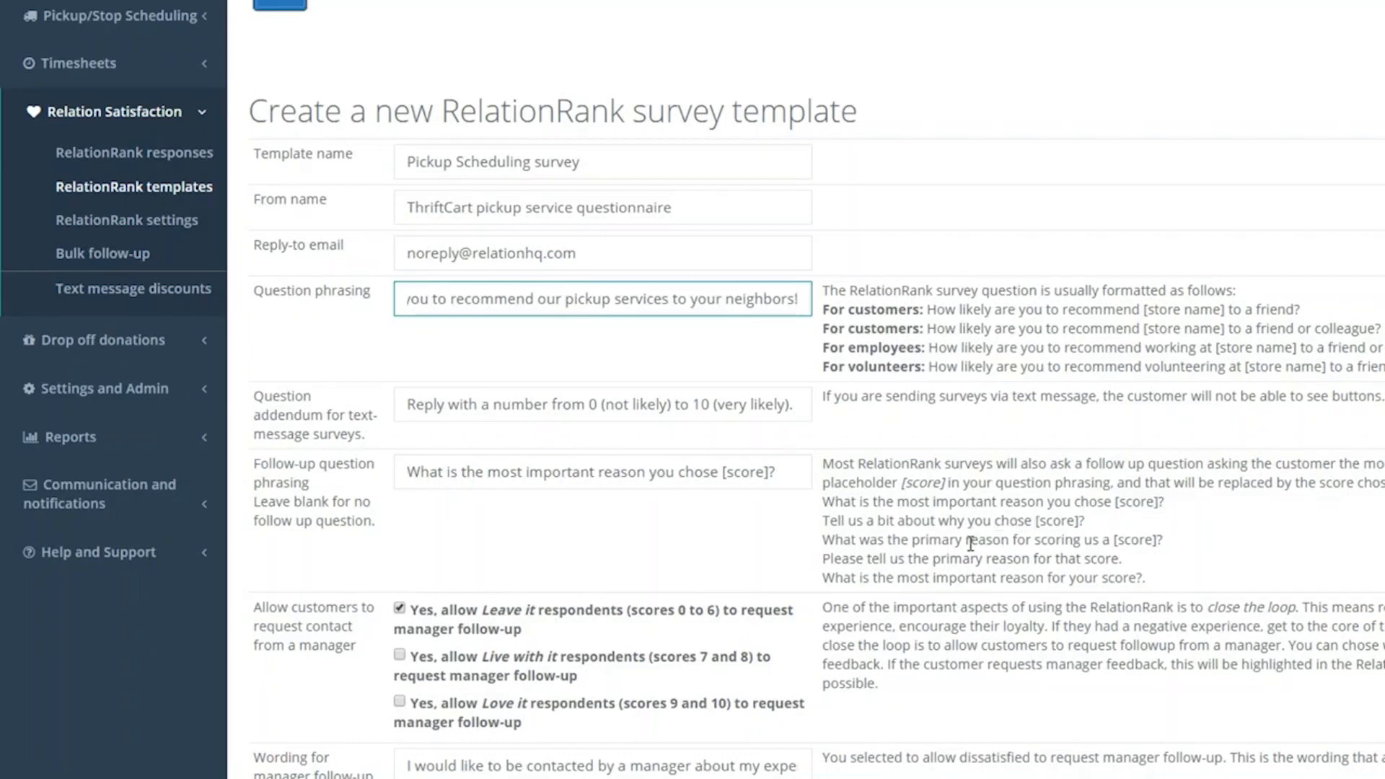
Review the text-message addendum, the follow-up question phrasing and the sample follow-up wordings
key("Tab")
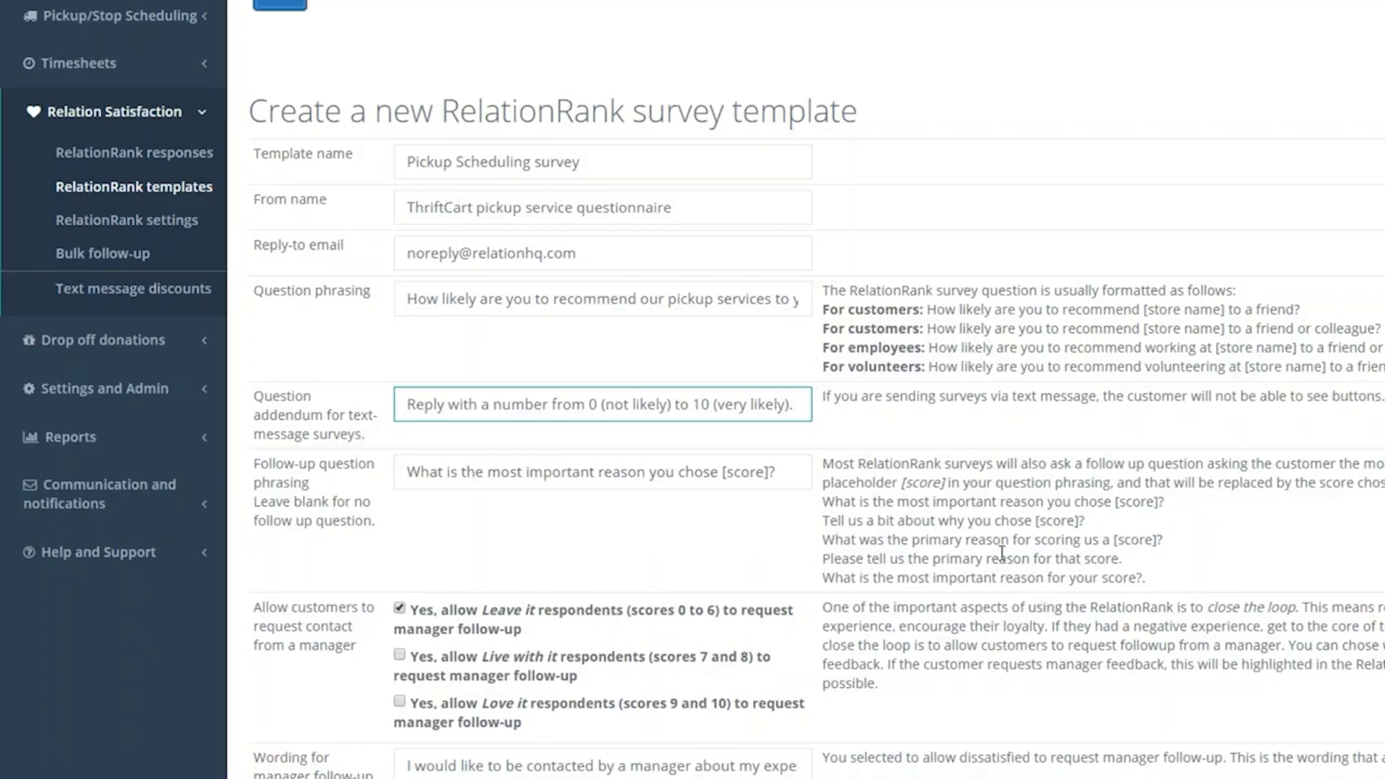
key("ctrl+a")
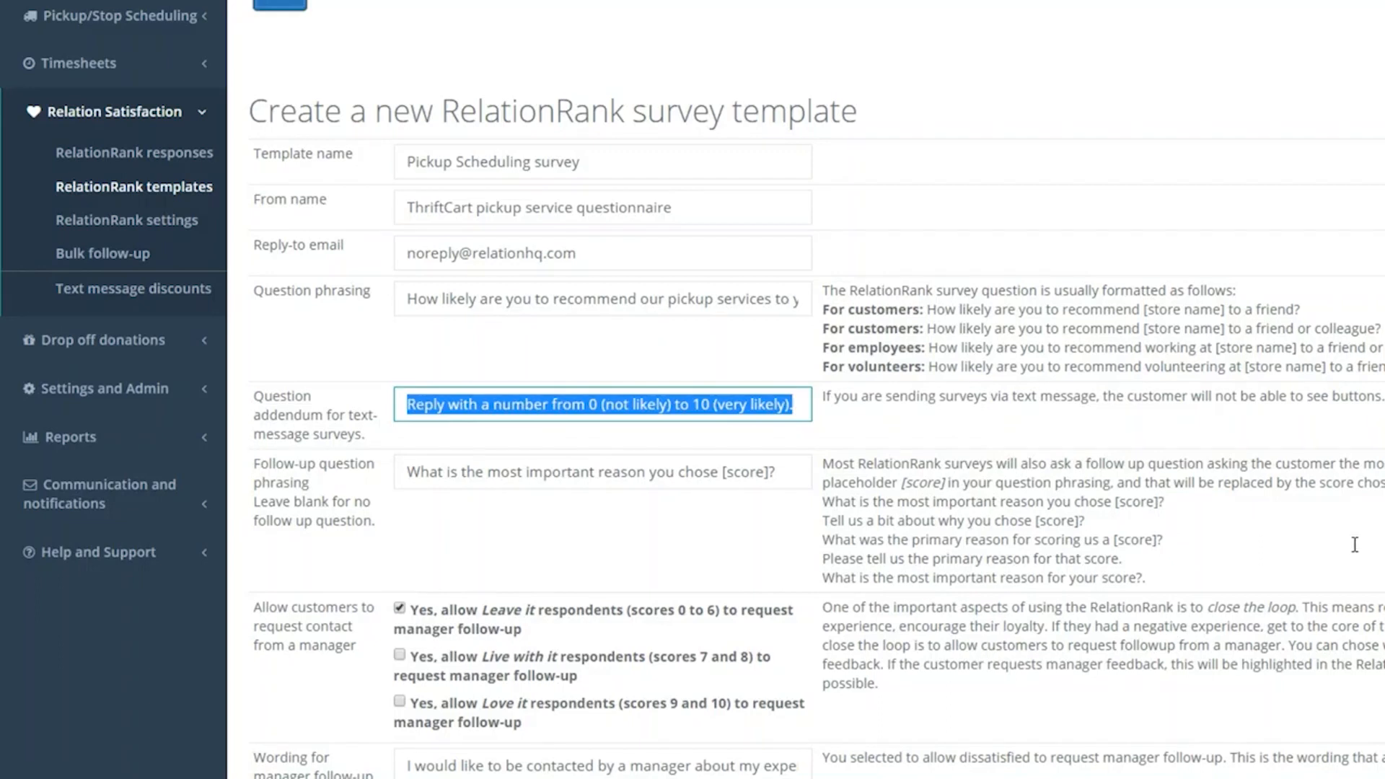
scroll(999, 624, "down", 1)
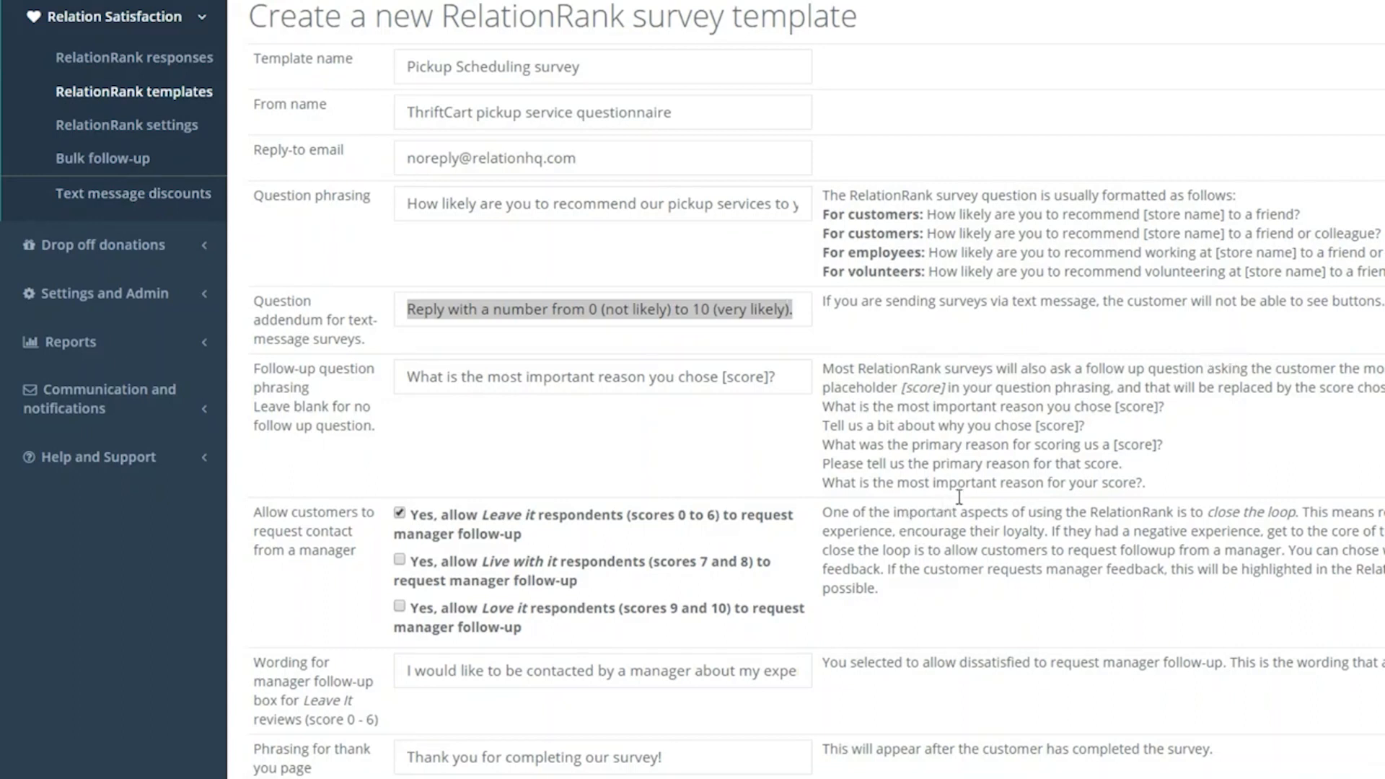
key("Tab")
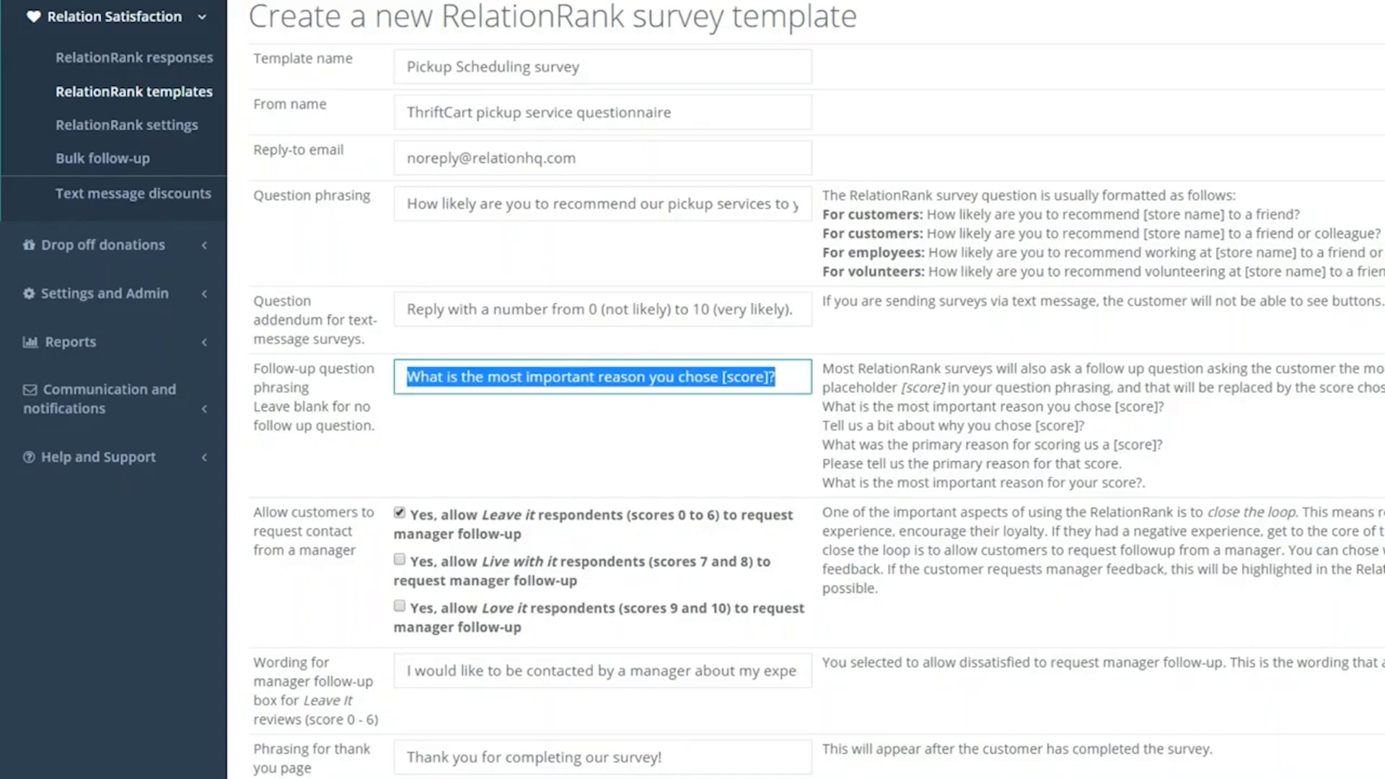
left_click_drag(822, 464, 1122, 463)
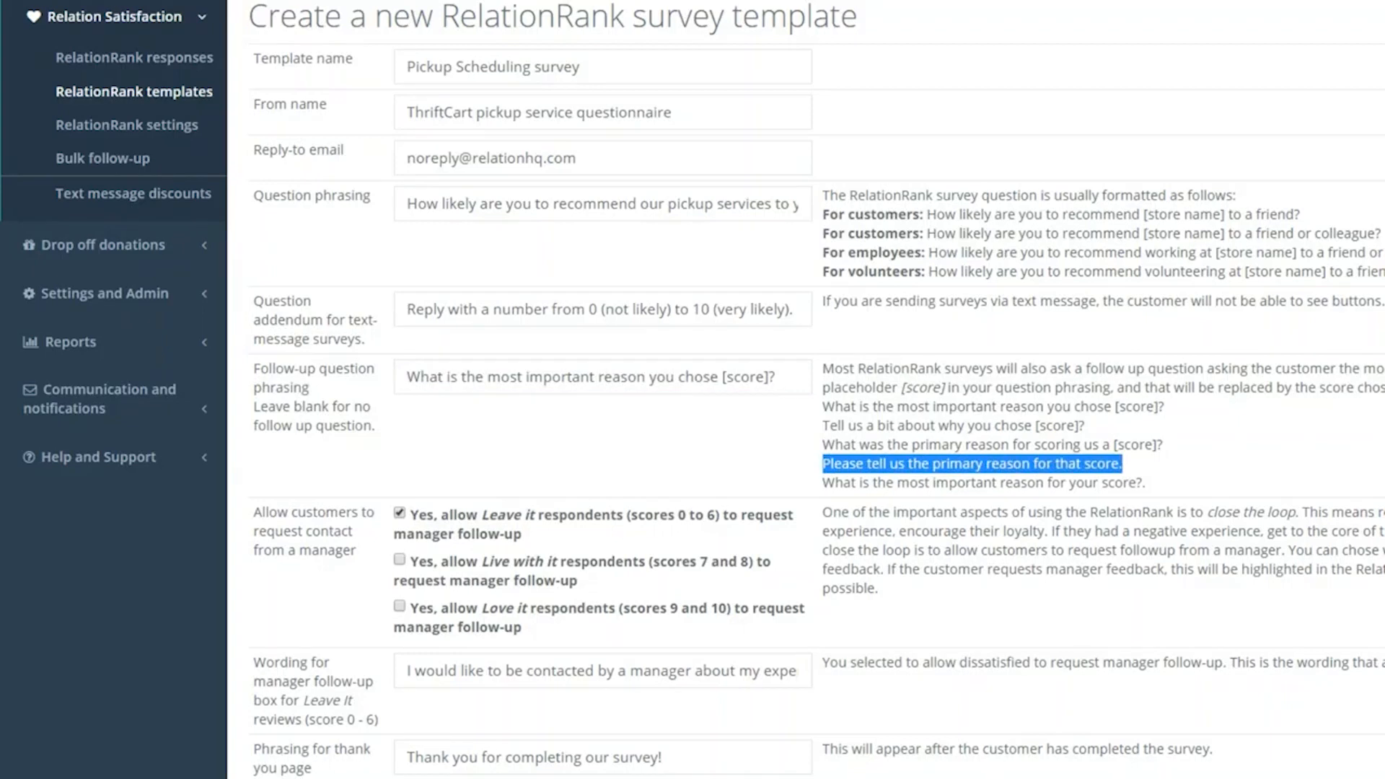
left_click_drag(822, 425, 1084, 426)
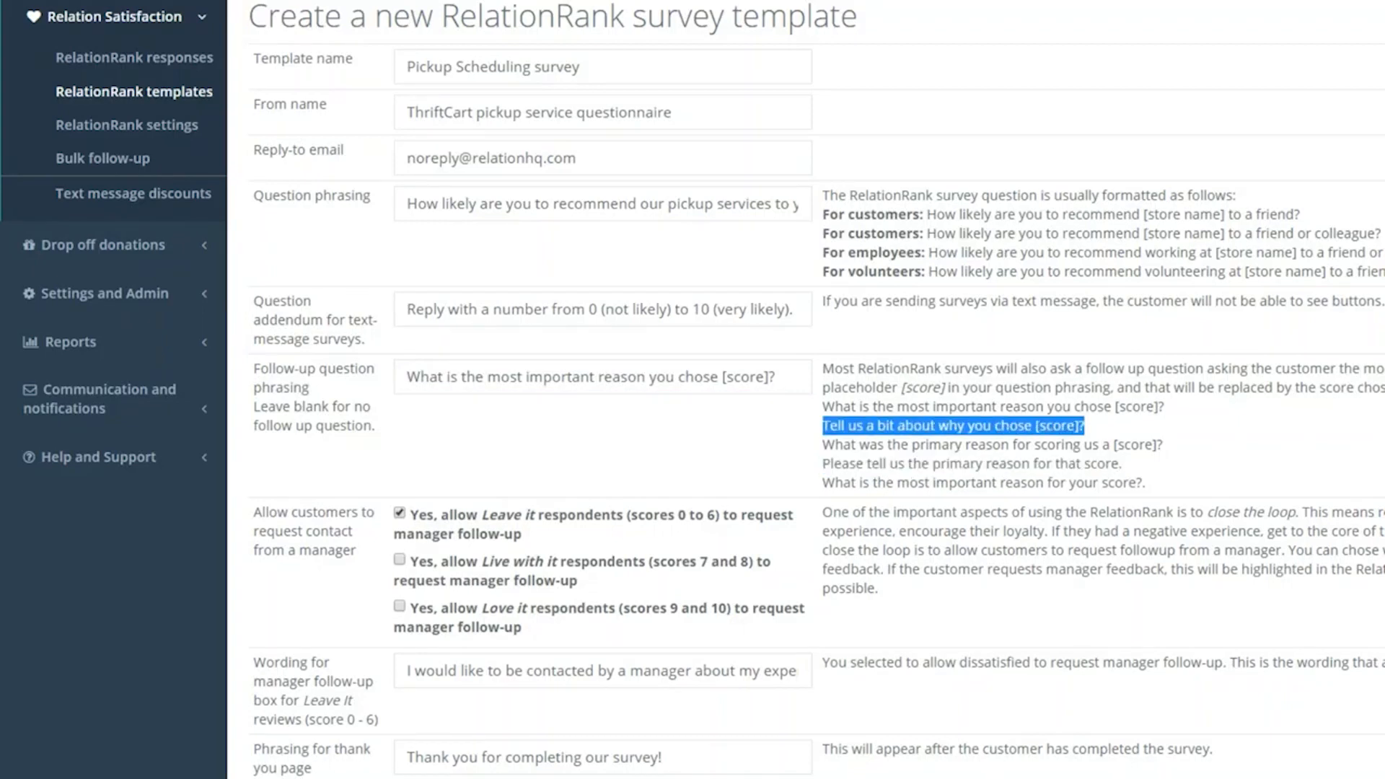
Try allowing Live with it and Love it respondents to request manager follow-up
scroll(794, 437, "down", 3)
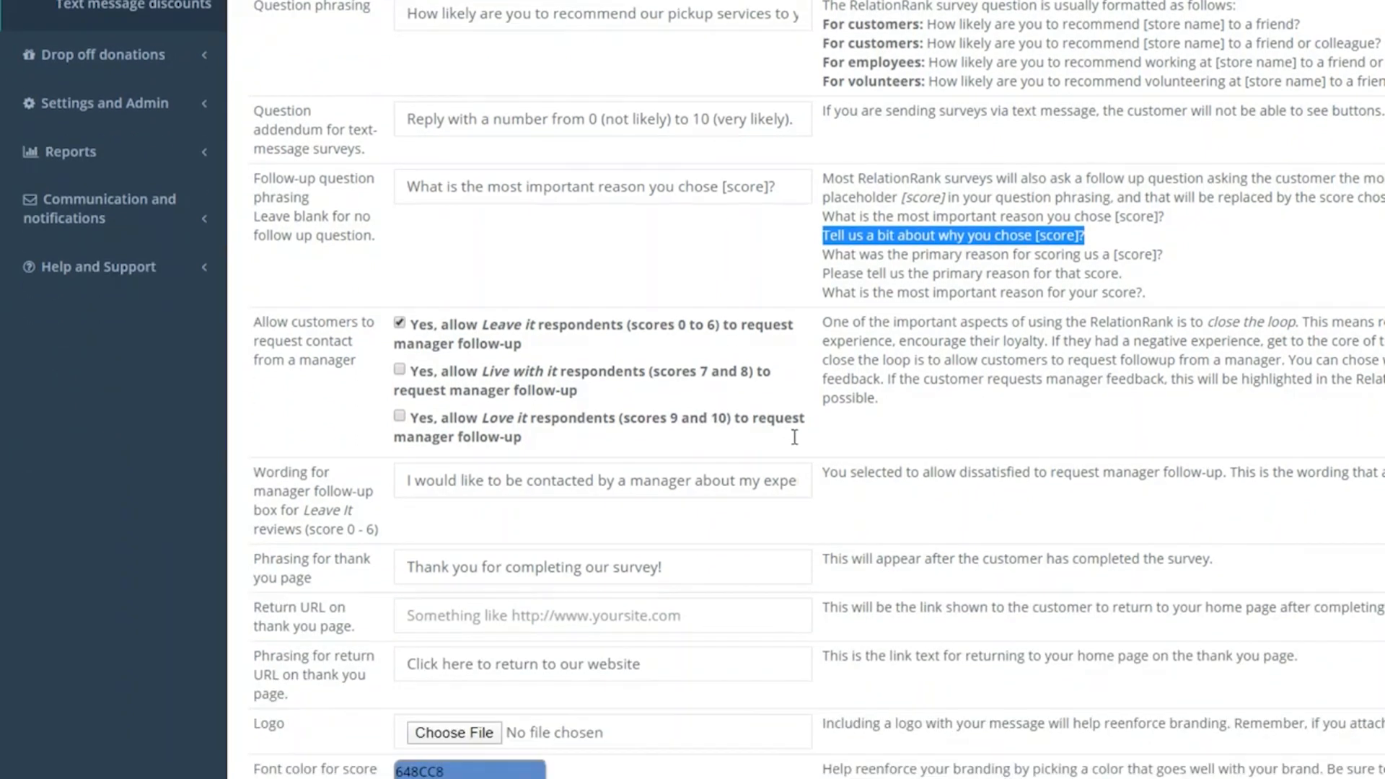
scroll(794, 437, "down", 2)
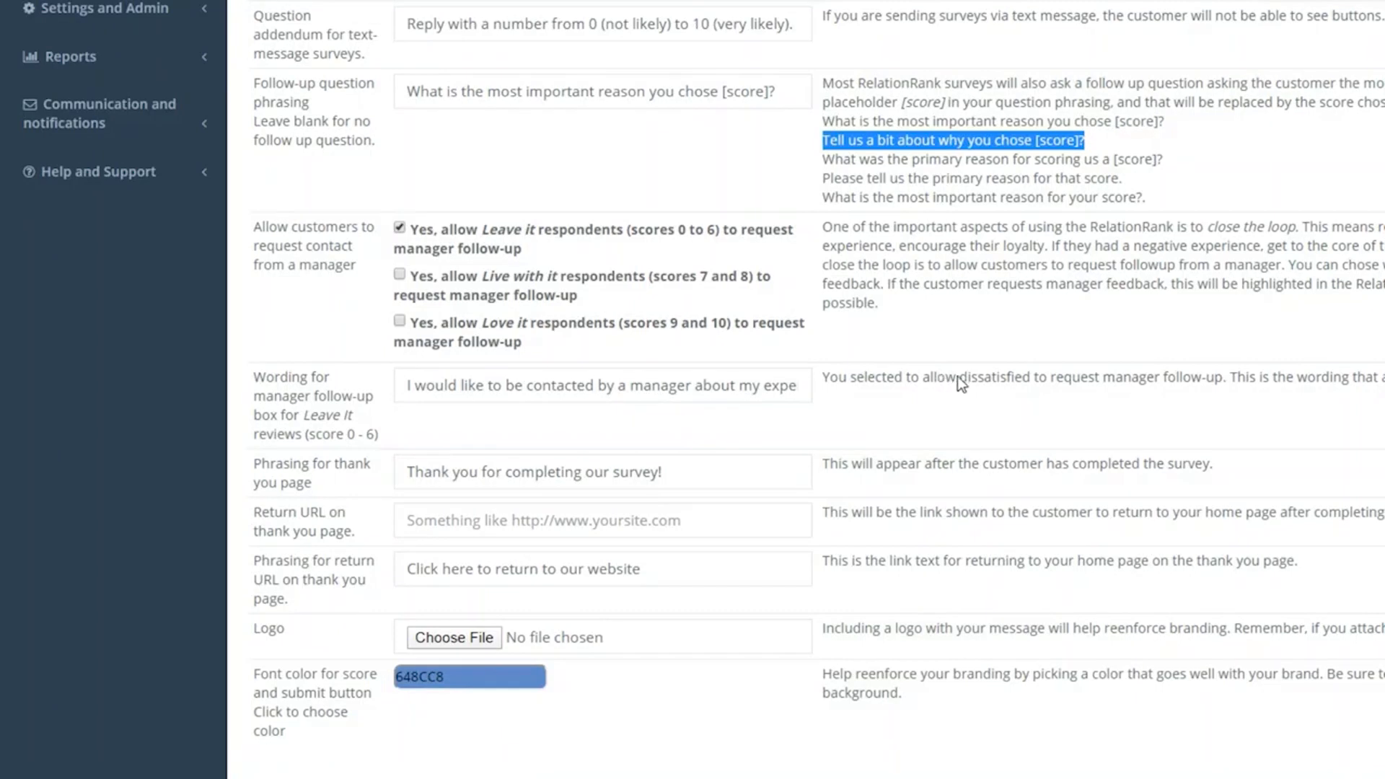
key("Tab")
key("space")
key("Tab")
key("space")
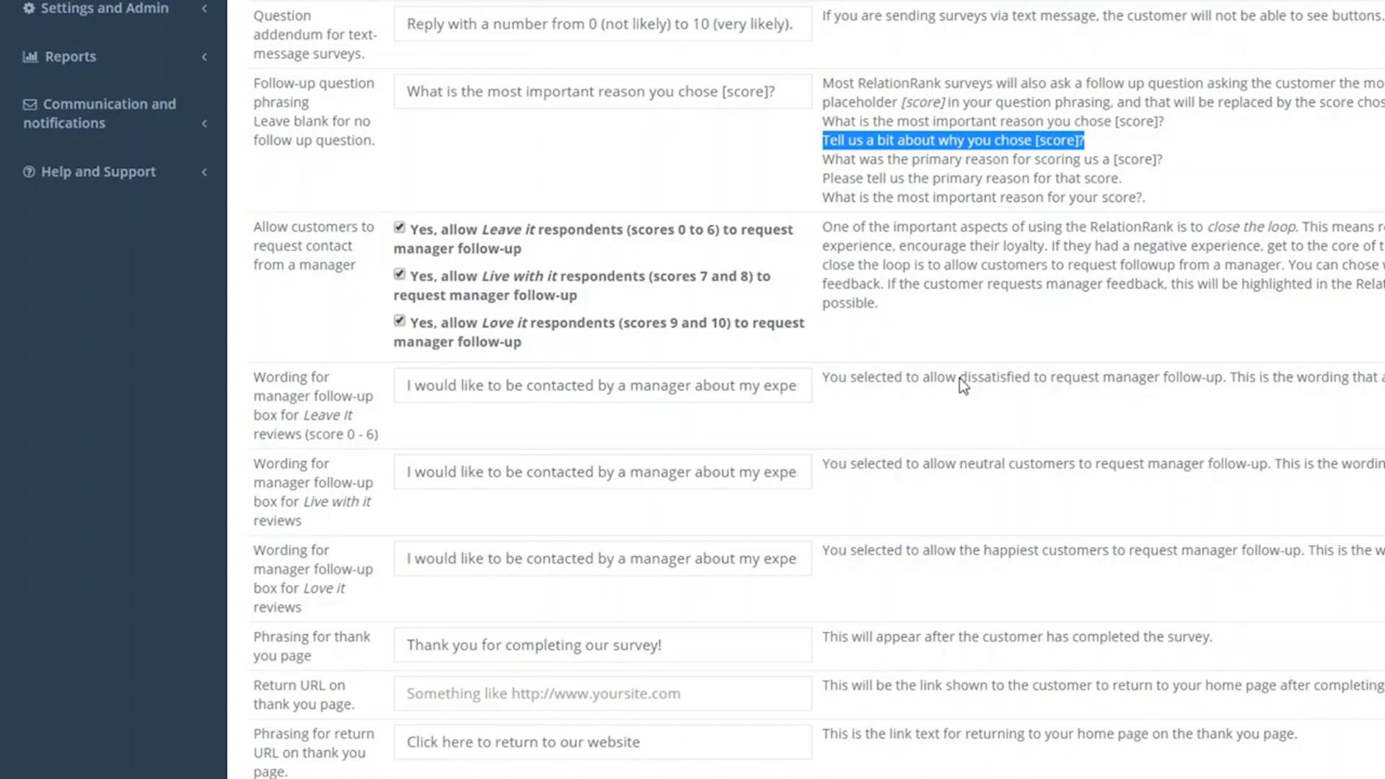
key("shift+Tab")
key("space")
key("Tab")
key("space")
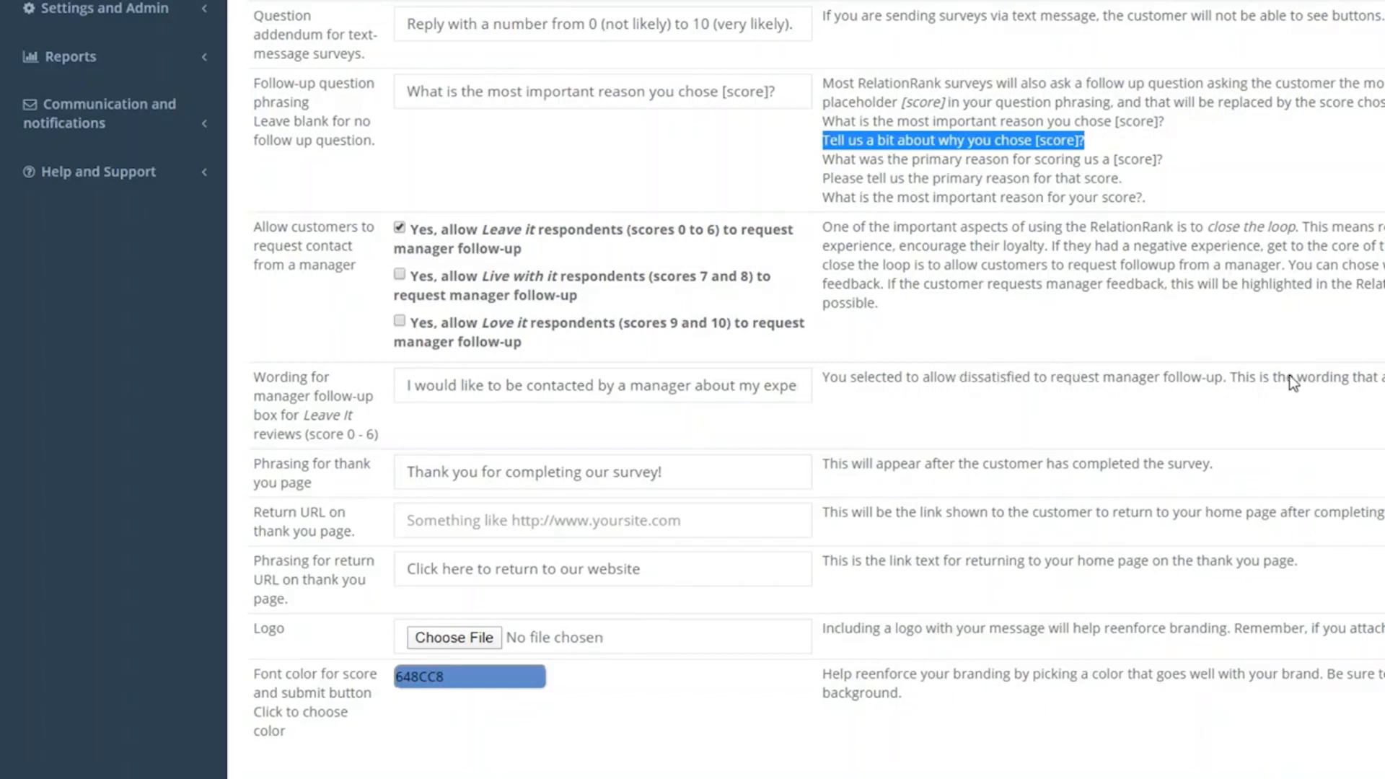
Allow Love it respondents (scores 9 and 10) to request manager follow-up, leaving out Live with it respondents (7 and 8)
left_click_drag(697, 277, 753, 277)
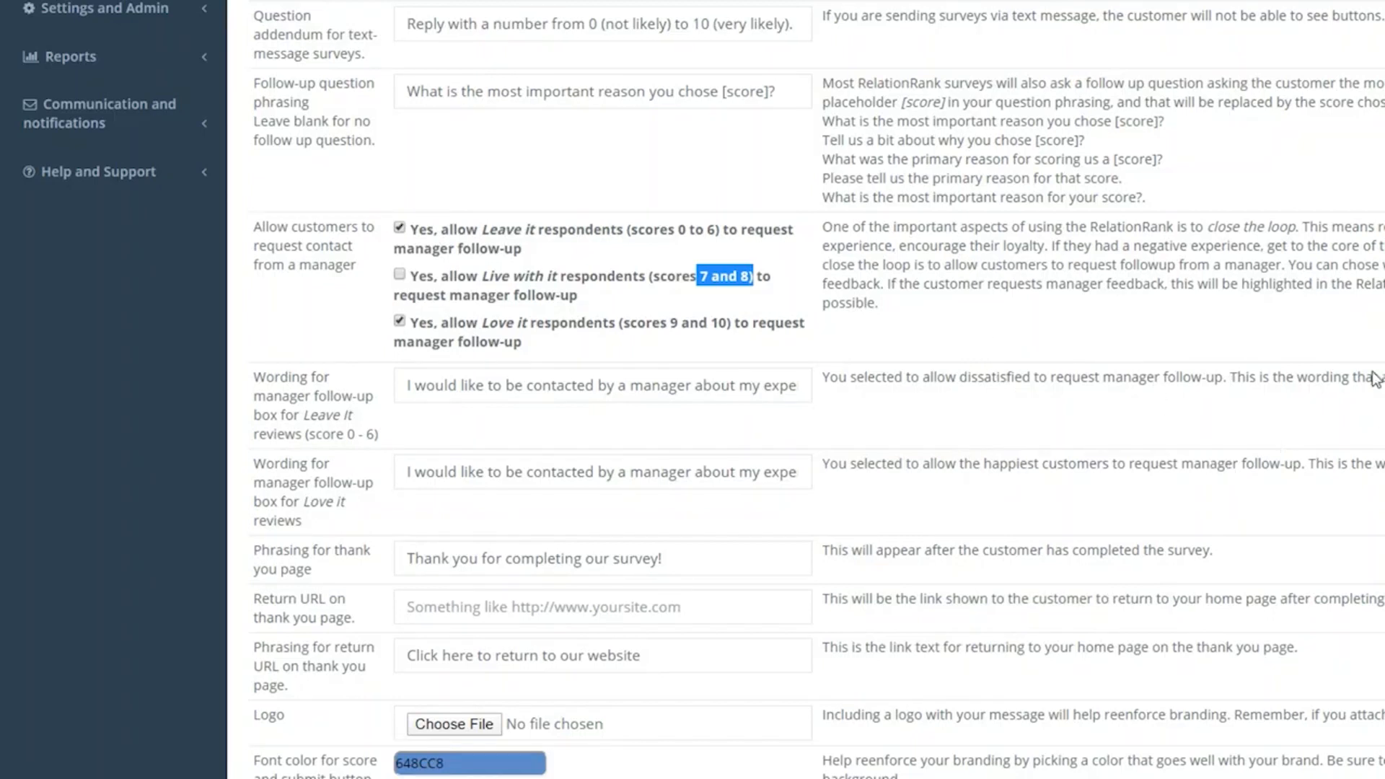
left_click(1342, 335)
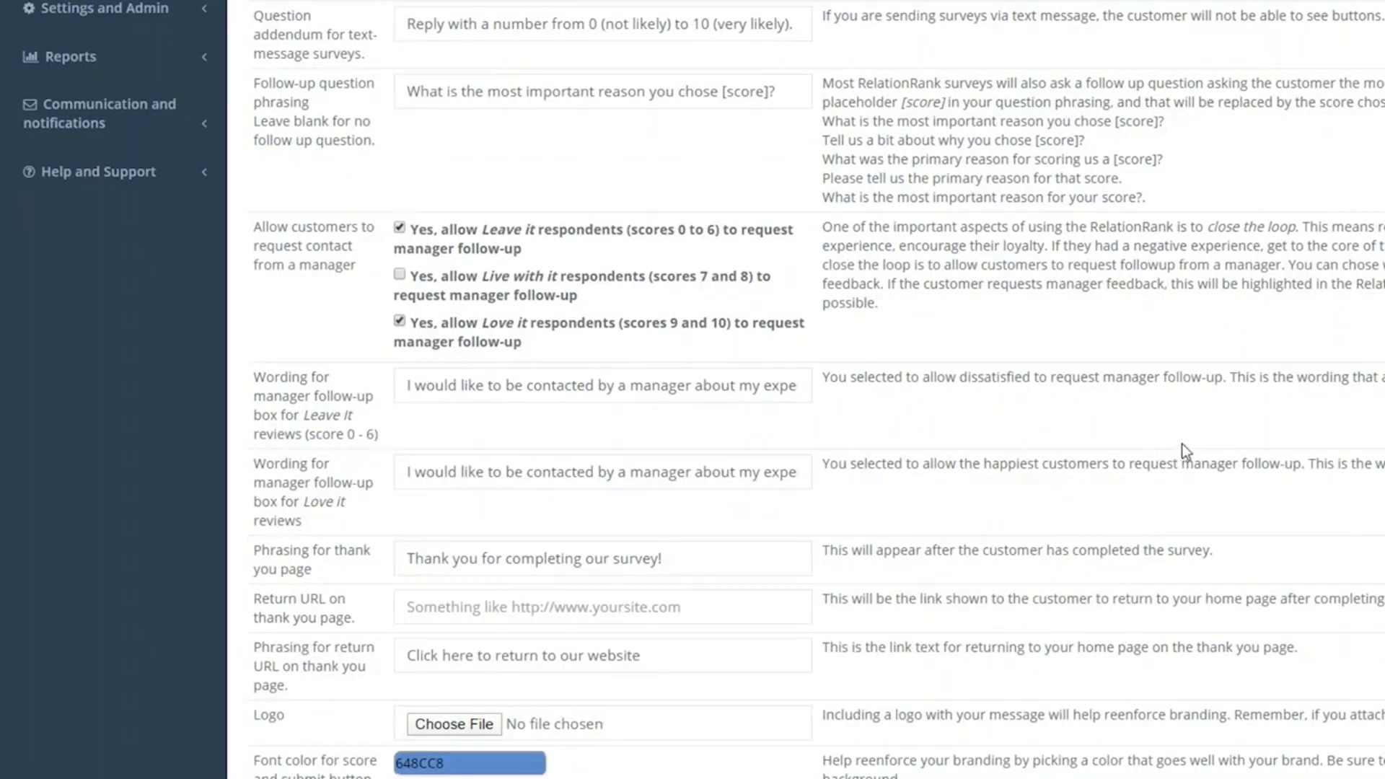
Review the Leave it follow-up wording and start the Love it wording with "I would like to be contacted by a manager about my excel"
scroll(965, 404, "down", 2)
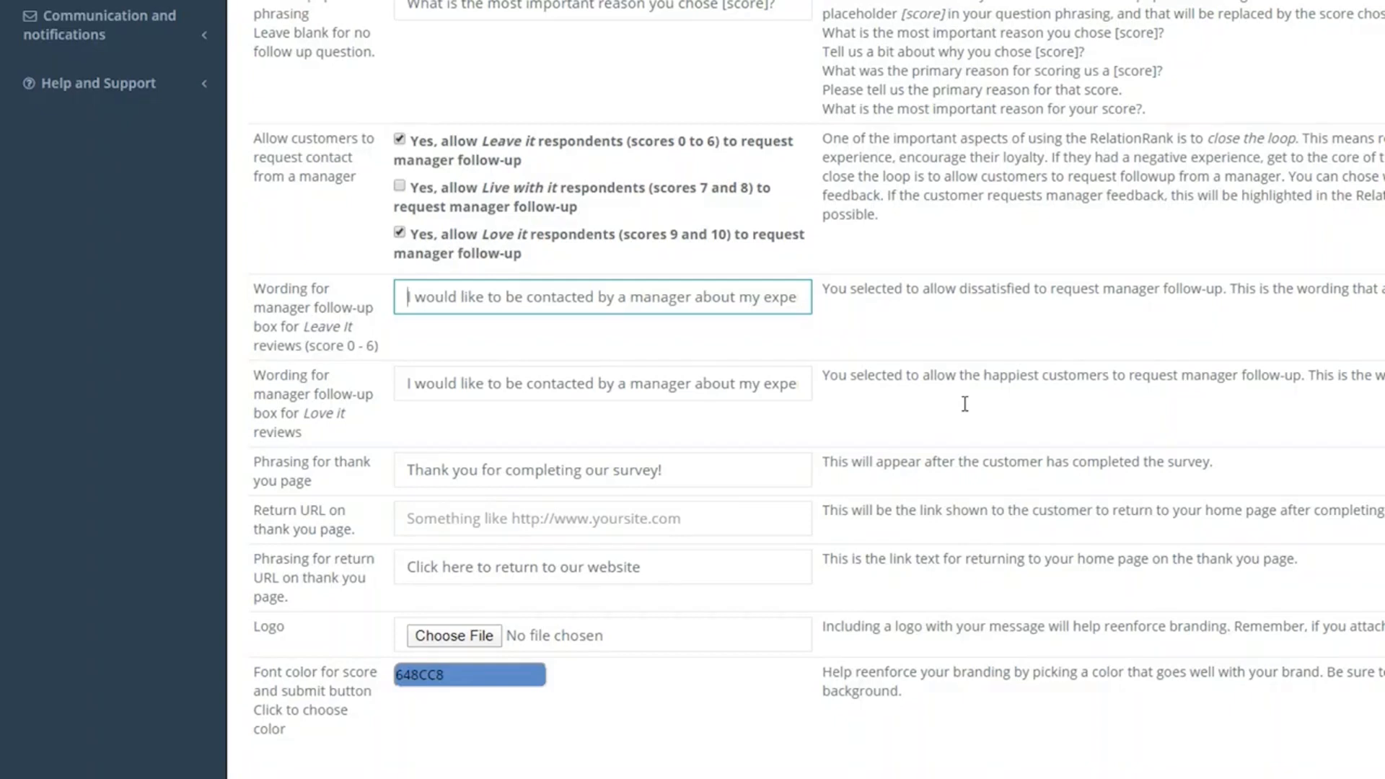
key("shift+Right")
key("shift+Right")
key("shift+Right")
key("shift+Right")
key("shift+Right")
key("shift+Right")
key("shift+Right")
key("shift+Right")
key("shift+Right")
key("shift+Right")
key("shift+Right")
key("shift+Right")
key("shift+Right")
key("shift+Right")
key("shift+Right")
key("shift+Right")
key("shift+Right")
key("shift+Right")
key("shift+Right")
key("shift+Right")
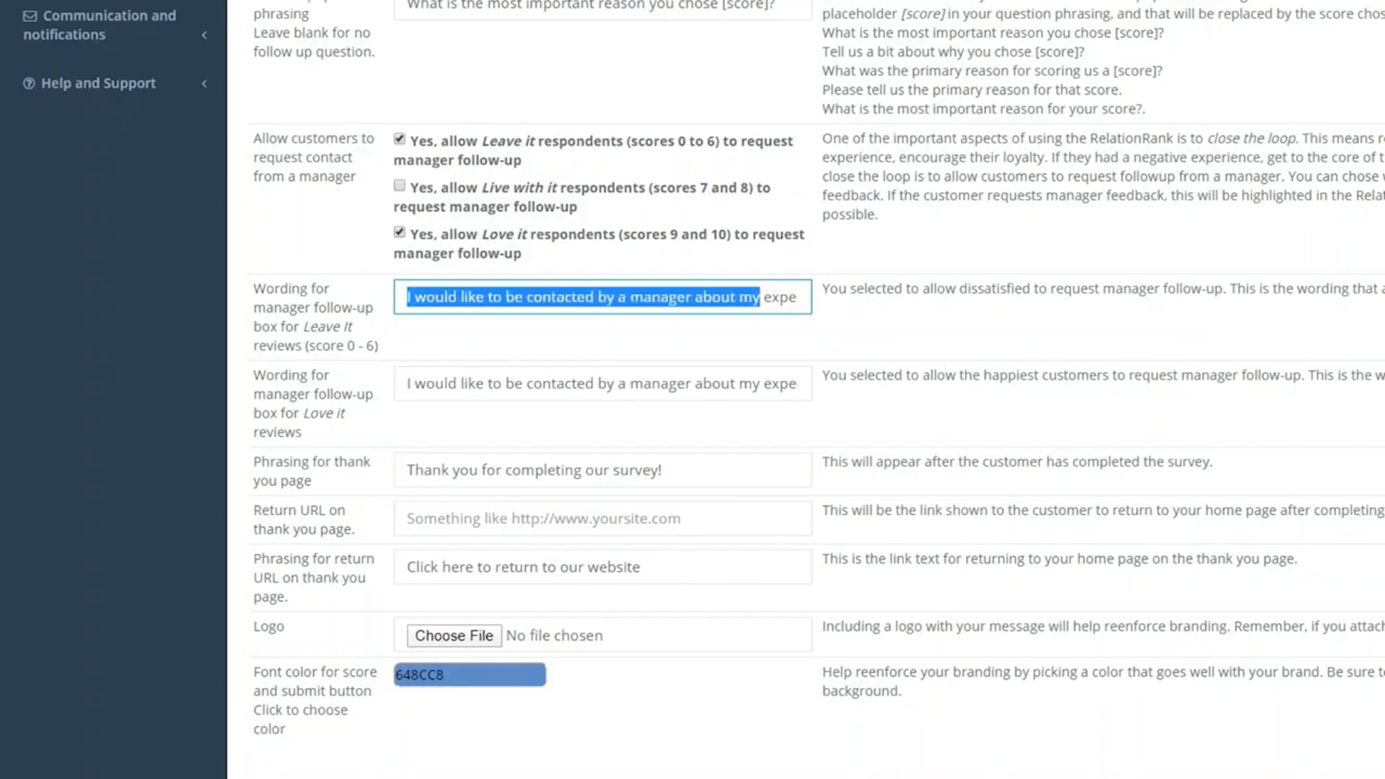
key("shift+Right")
key("shift+Right")
key("shift+Right")
key("shift+Right")
key("shift+Right")
key("shift+Right")
key("shift+Right")
key("shift+Right")
key("shift+Right")
key("shift+Right")
key("shift+Right")
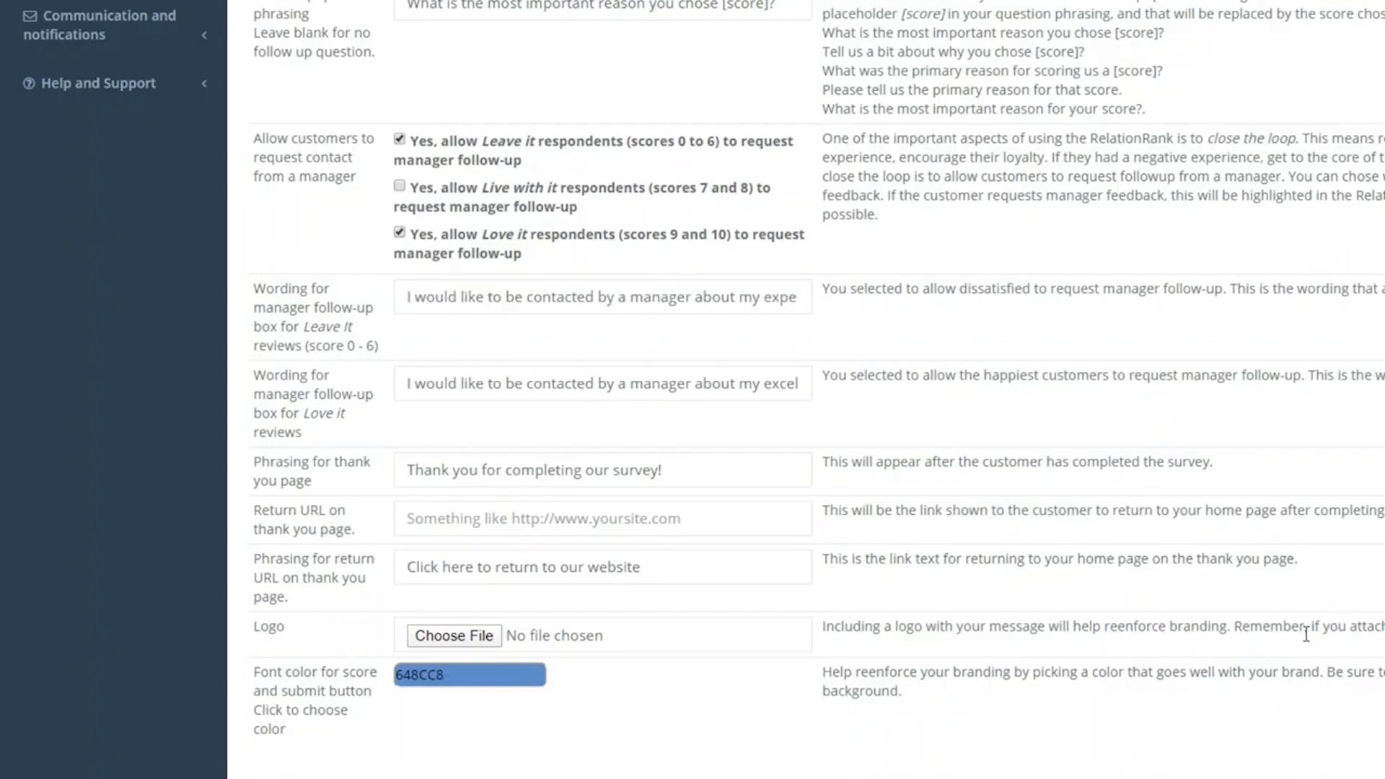
Check the thank-you page phrasing, keep its default wording, and create the survey template
left_click_drag(743, 470, 402, 466)
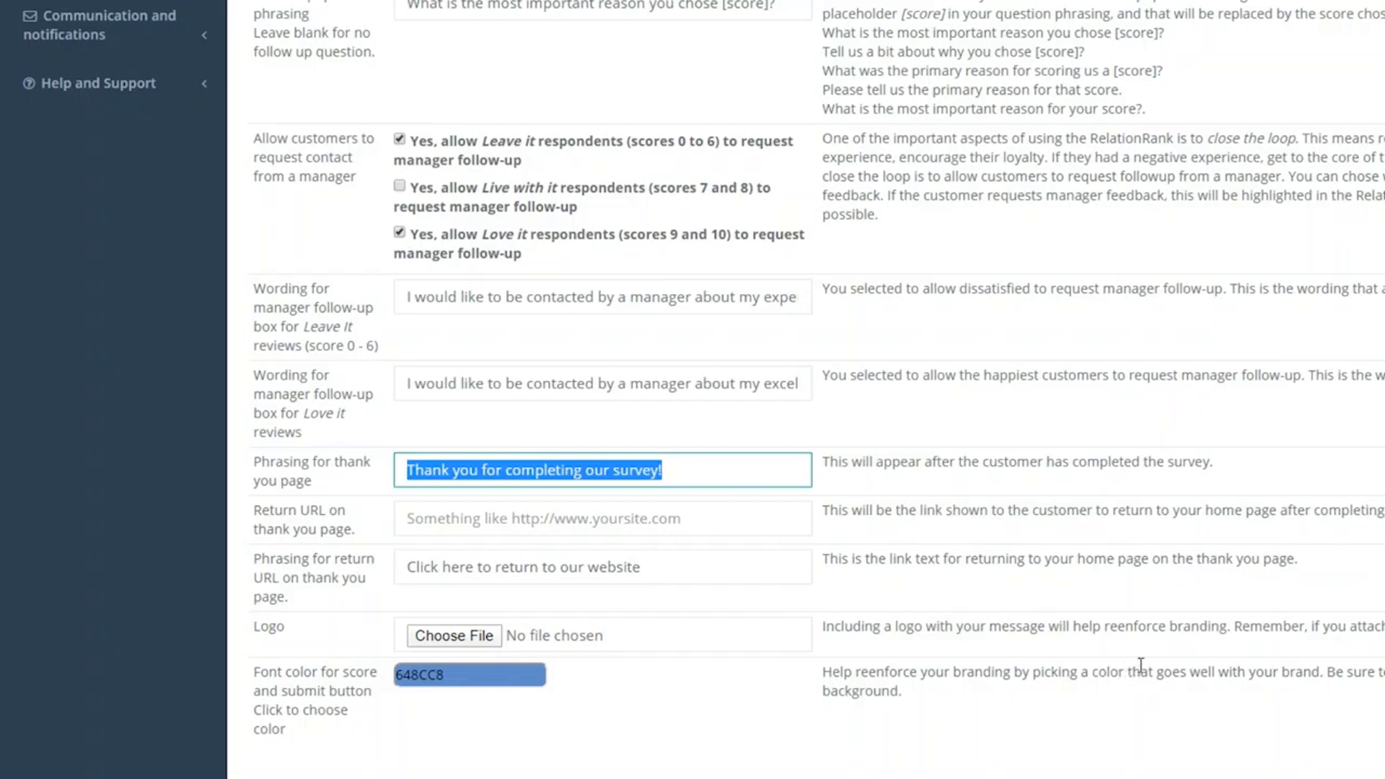
key("Tab")
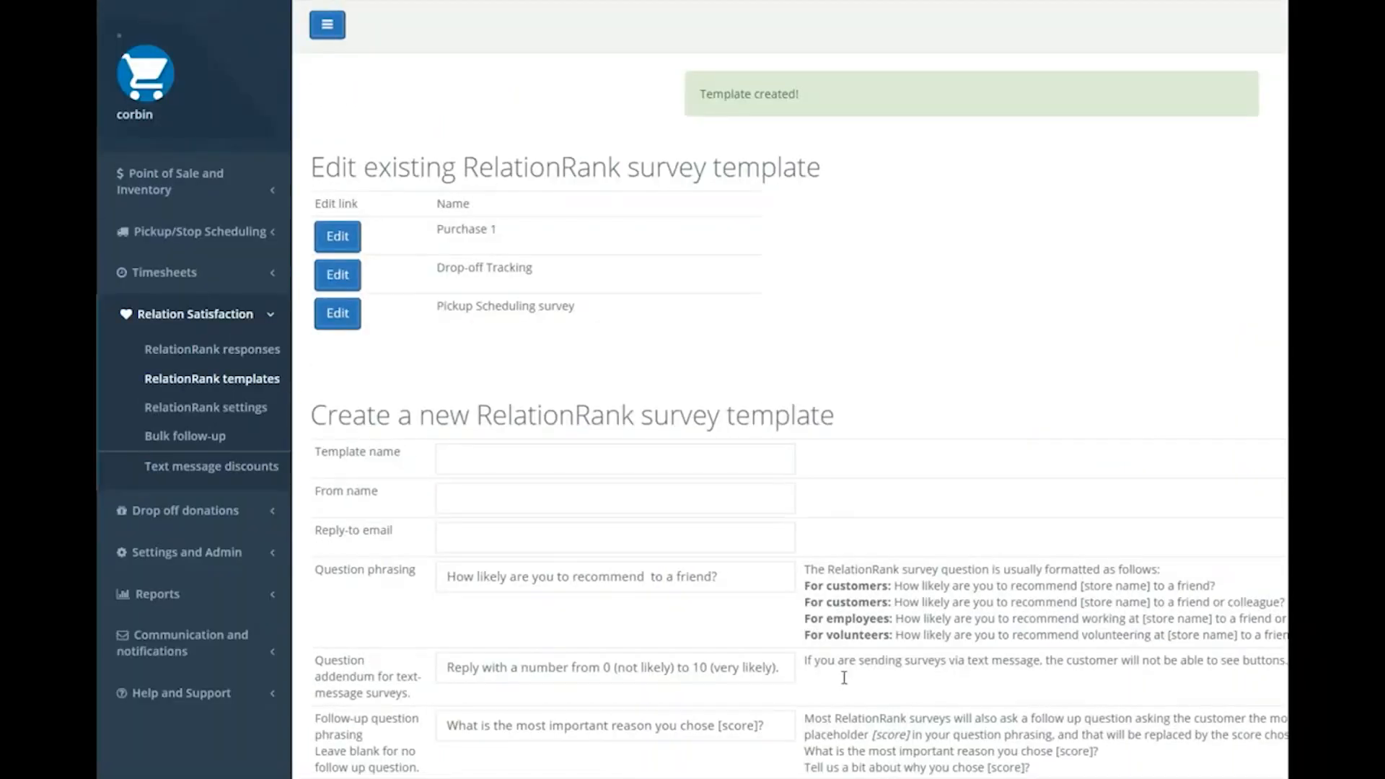
Open the RelationRank settings and examine the After-purchase and After-pickup/after-service-stop survey sections
left_click_drag(915, 399, 1103, 404)
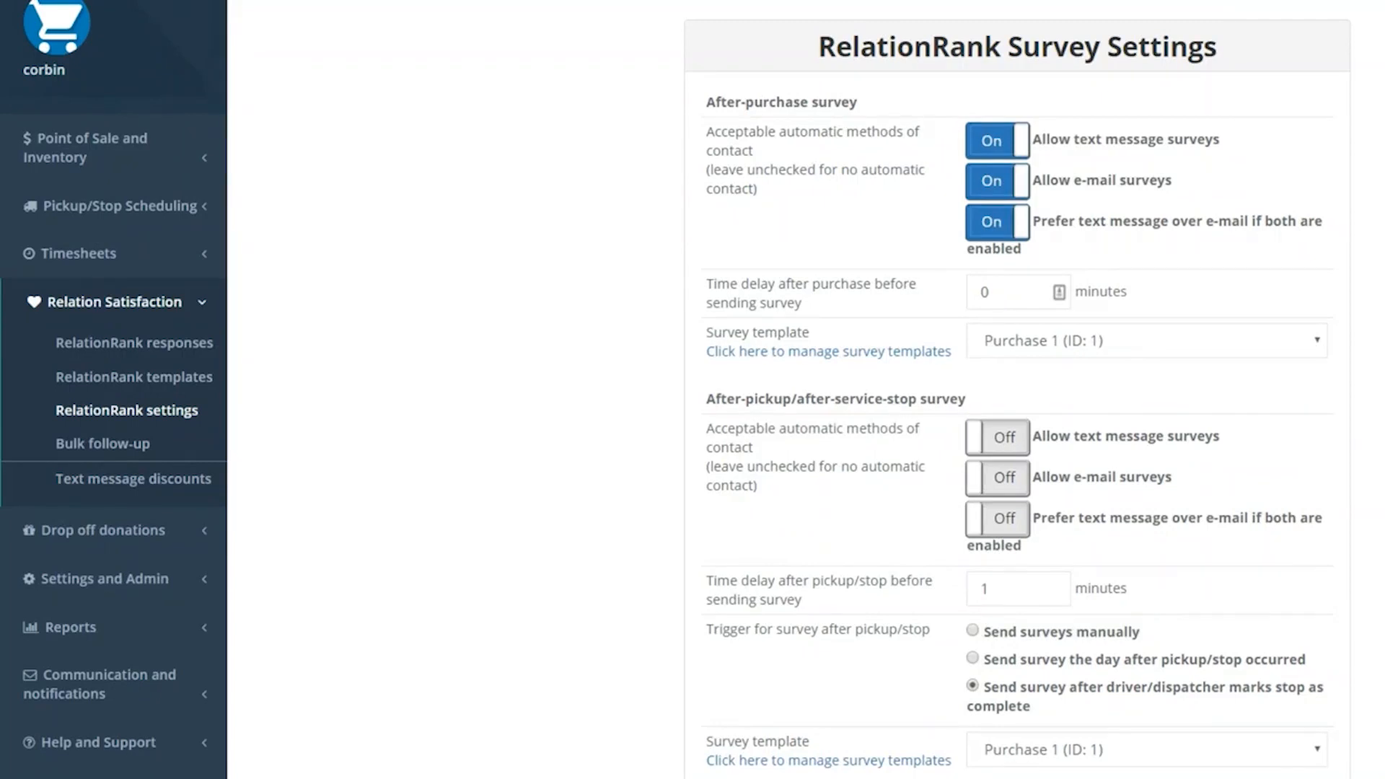
left_click_drag(859, 102, 705, 103)
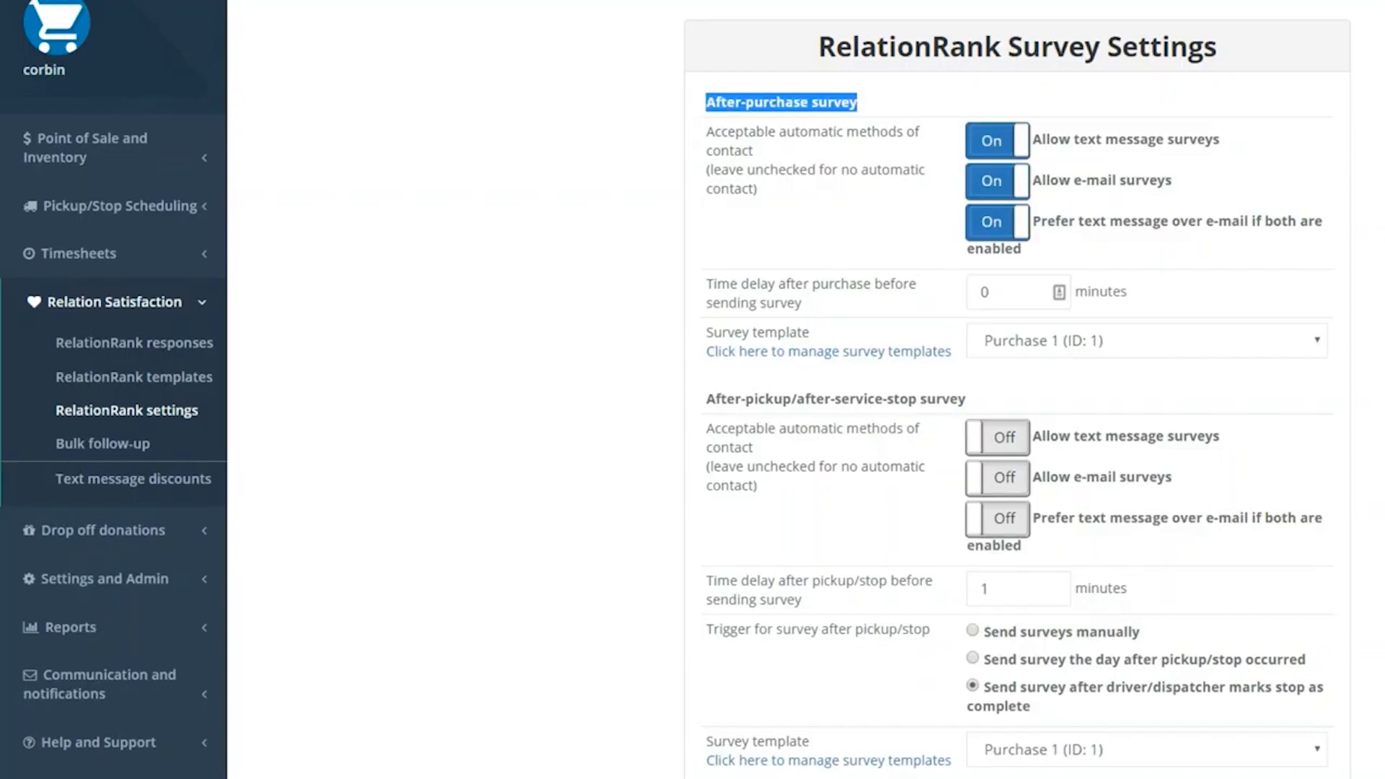
scroll(692, 390, "down", 3)
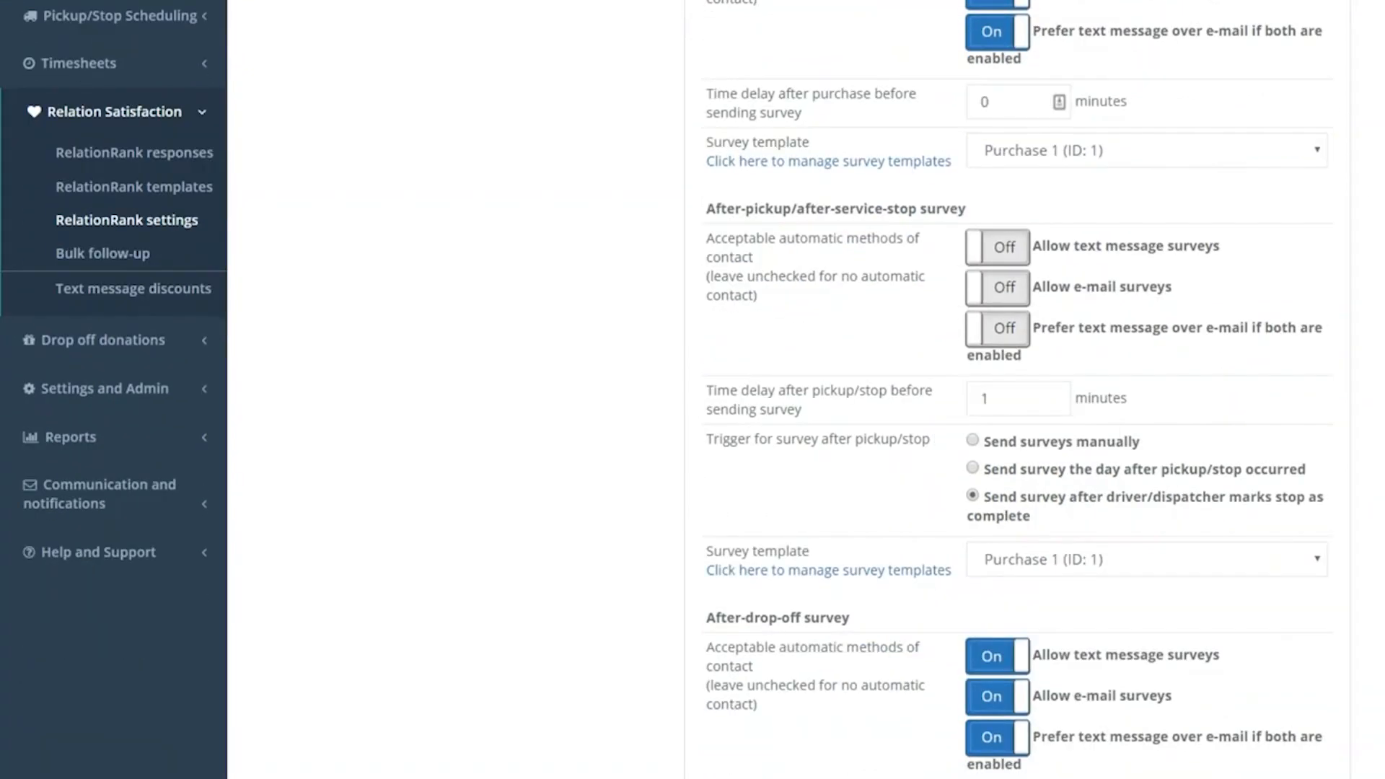
left_click_drag(966, 208, 706, 208)
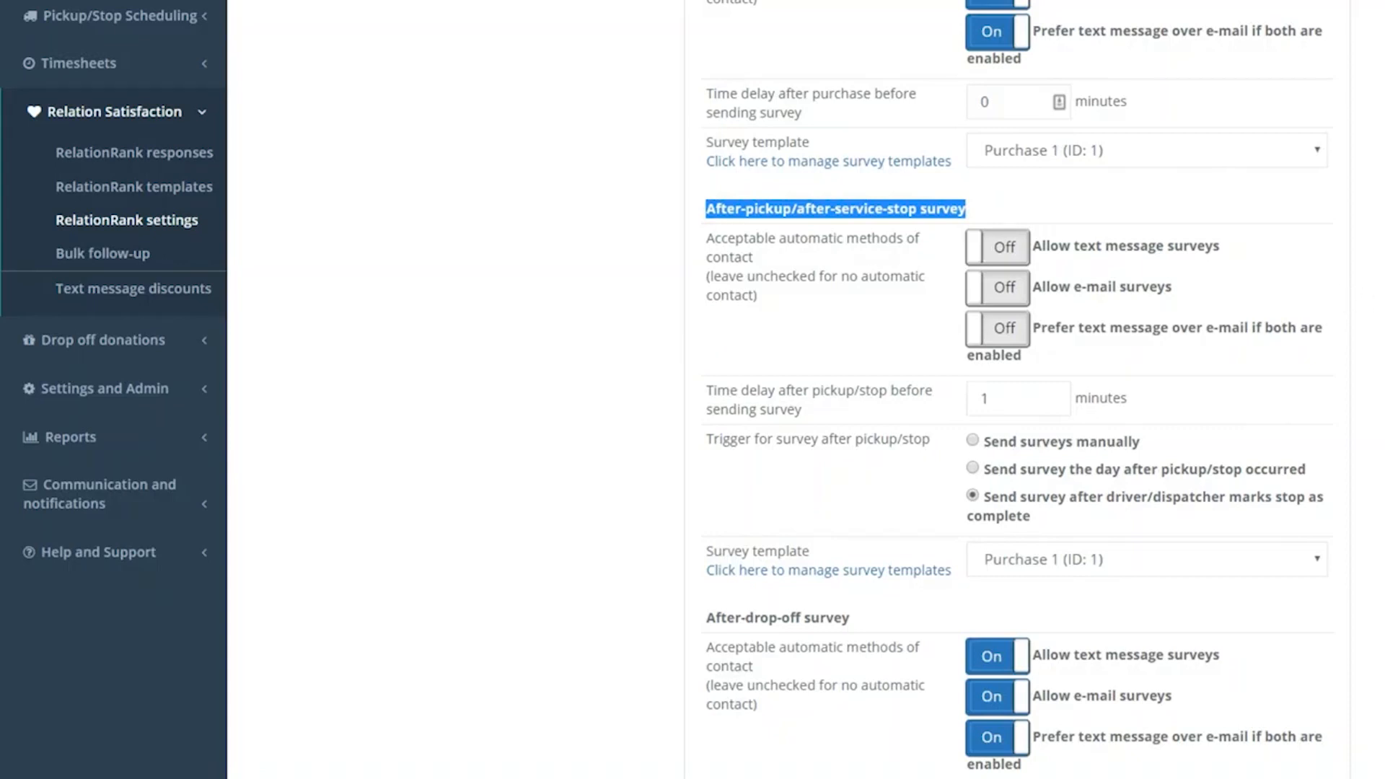
Enable text message surveys, e-mail surveys and the preference for text message over e-mail in the After-pickup/after-service-stop survey section
scroll(1016, 389, "down", 2)
left_click_drag(851, 427, 694, 427)
left_click(1327, 579)
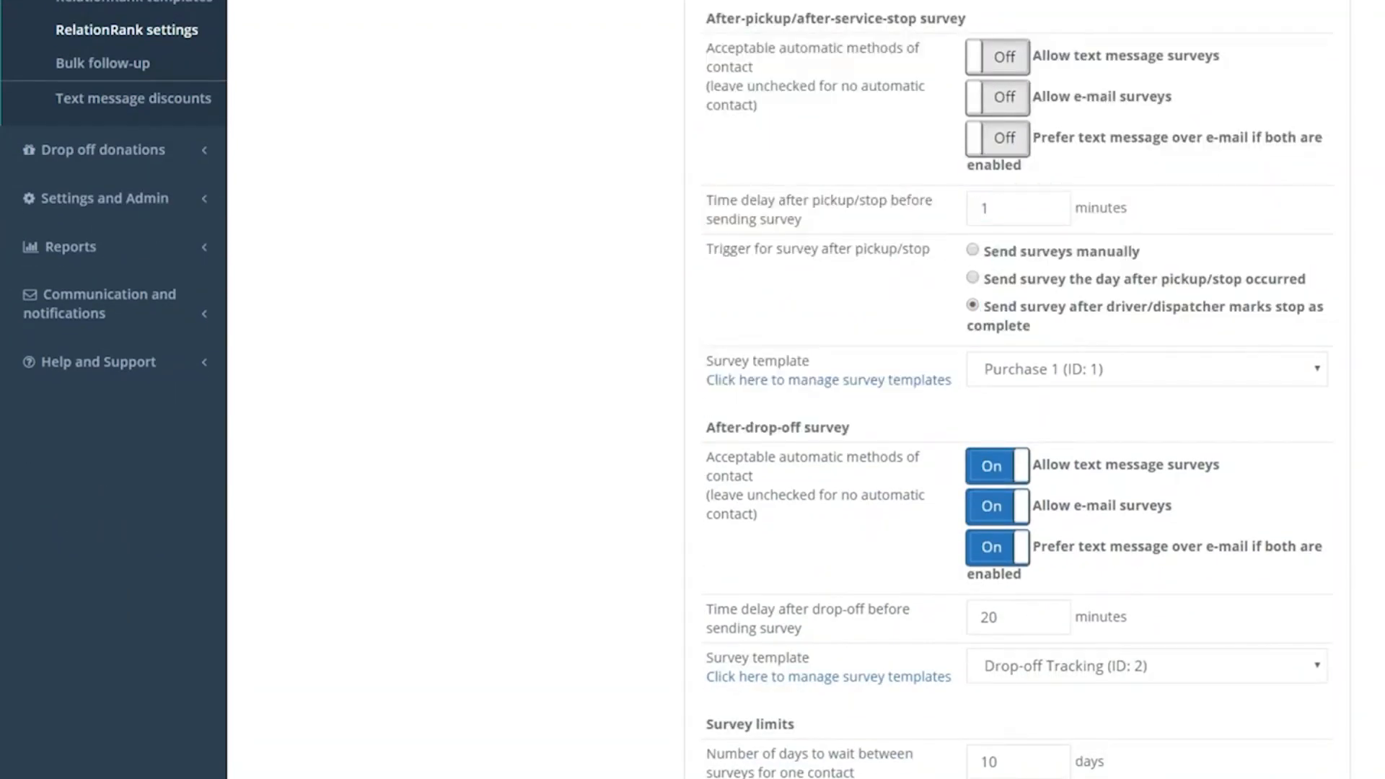
scroll(801, 389, "up", 1)
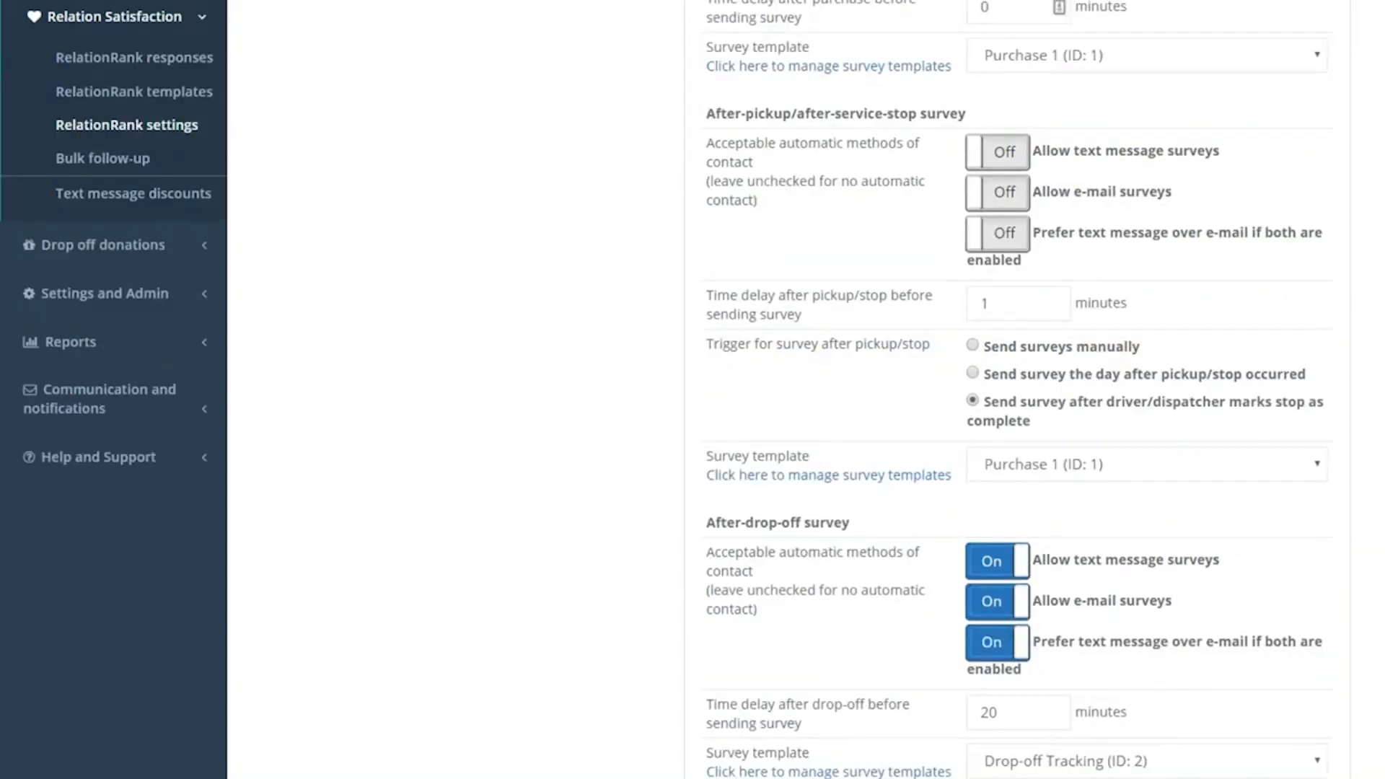
left_click_drag(965, 114, 706, 114)
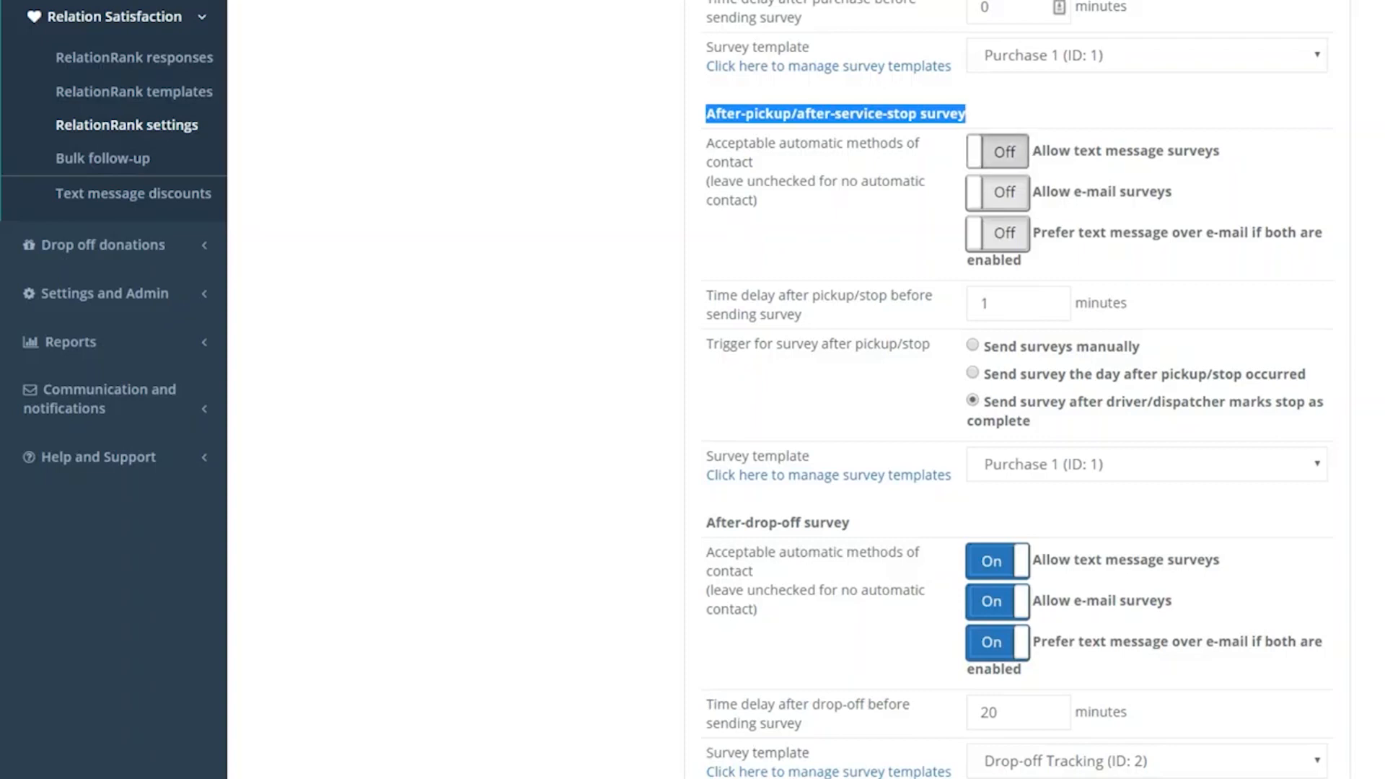
left_click(998, 152)
left_click(997, 192)
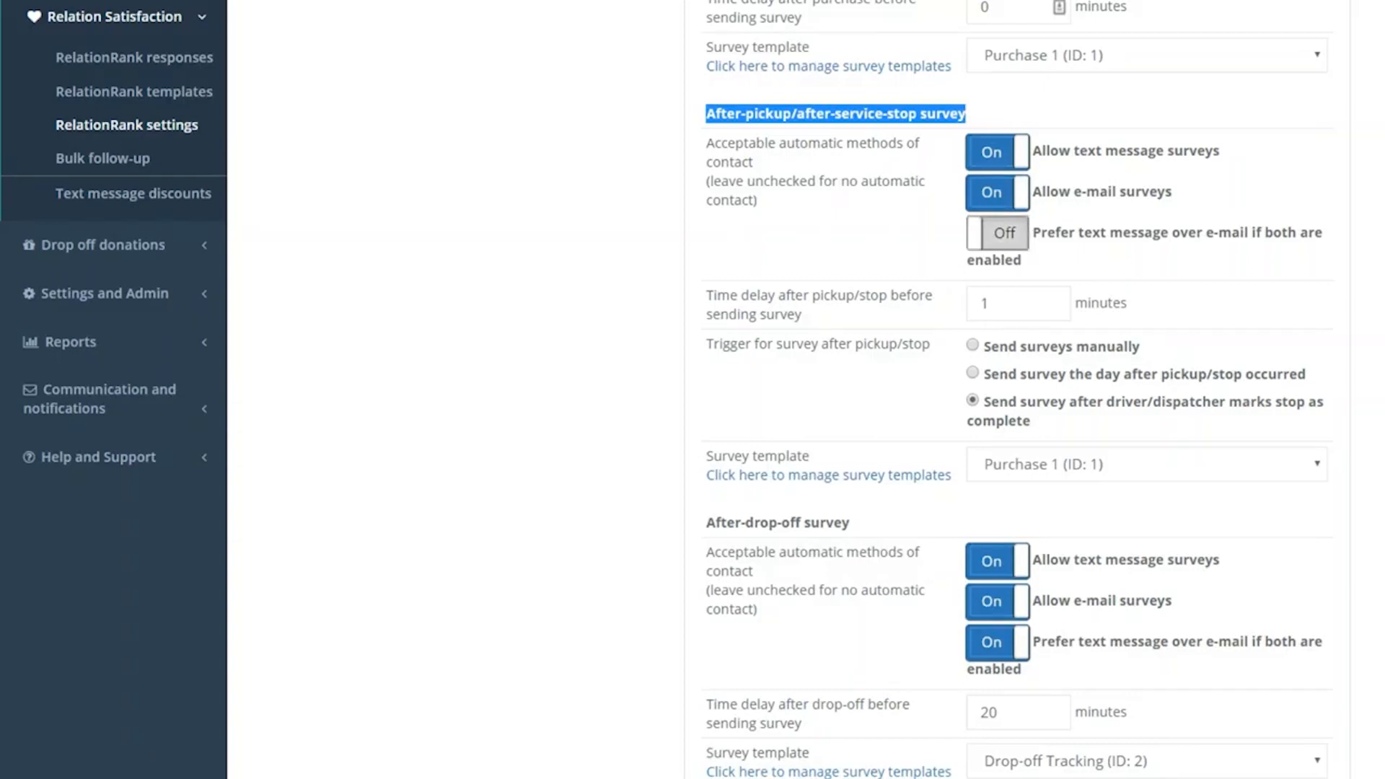
left_click(997, 234)
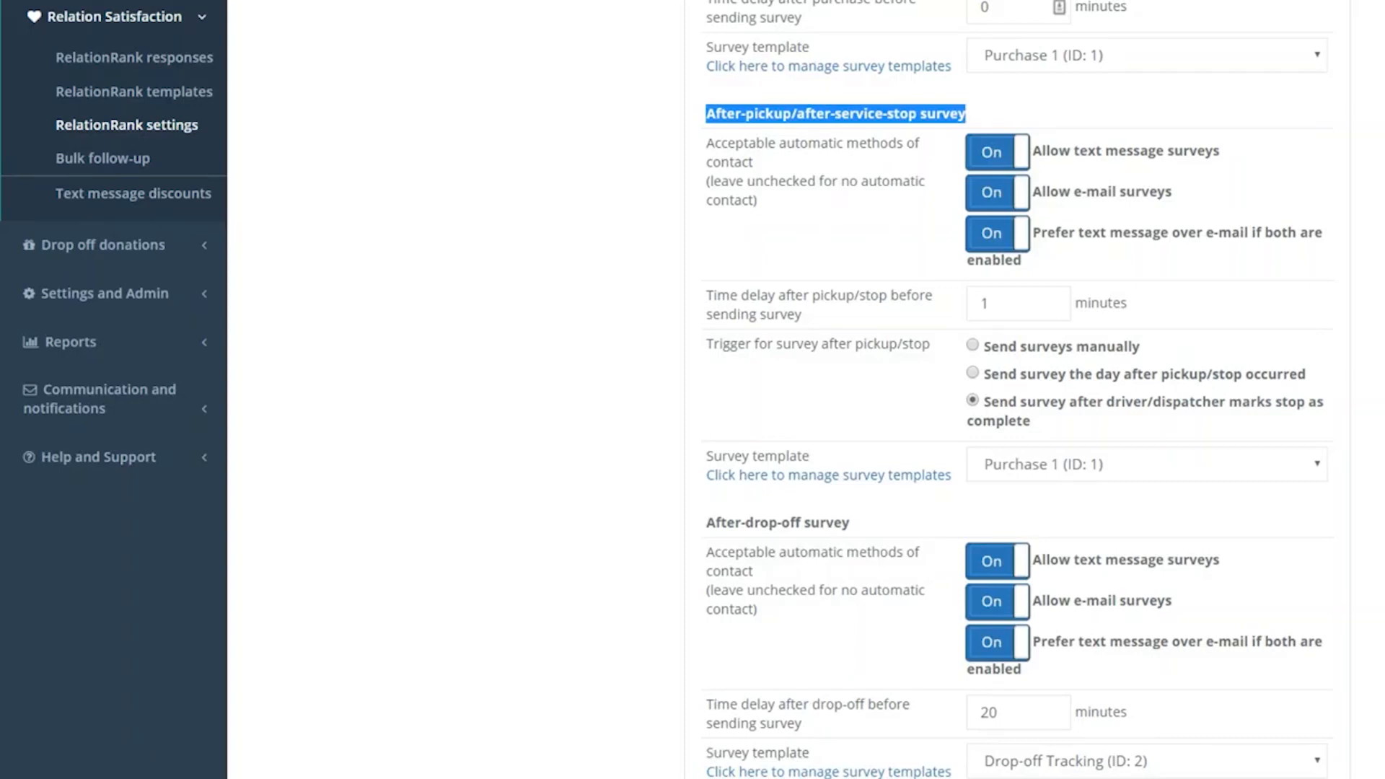
Set the time delay after pickup/stop before sending the survey to 10 minutes
double_click(986, 304)
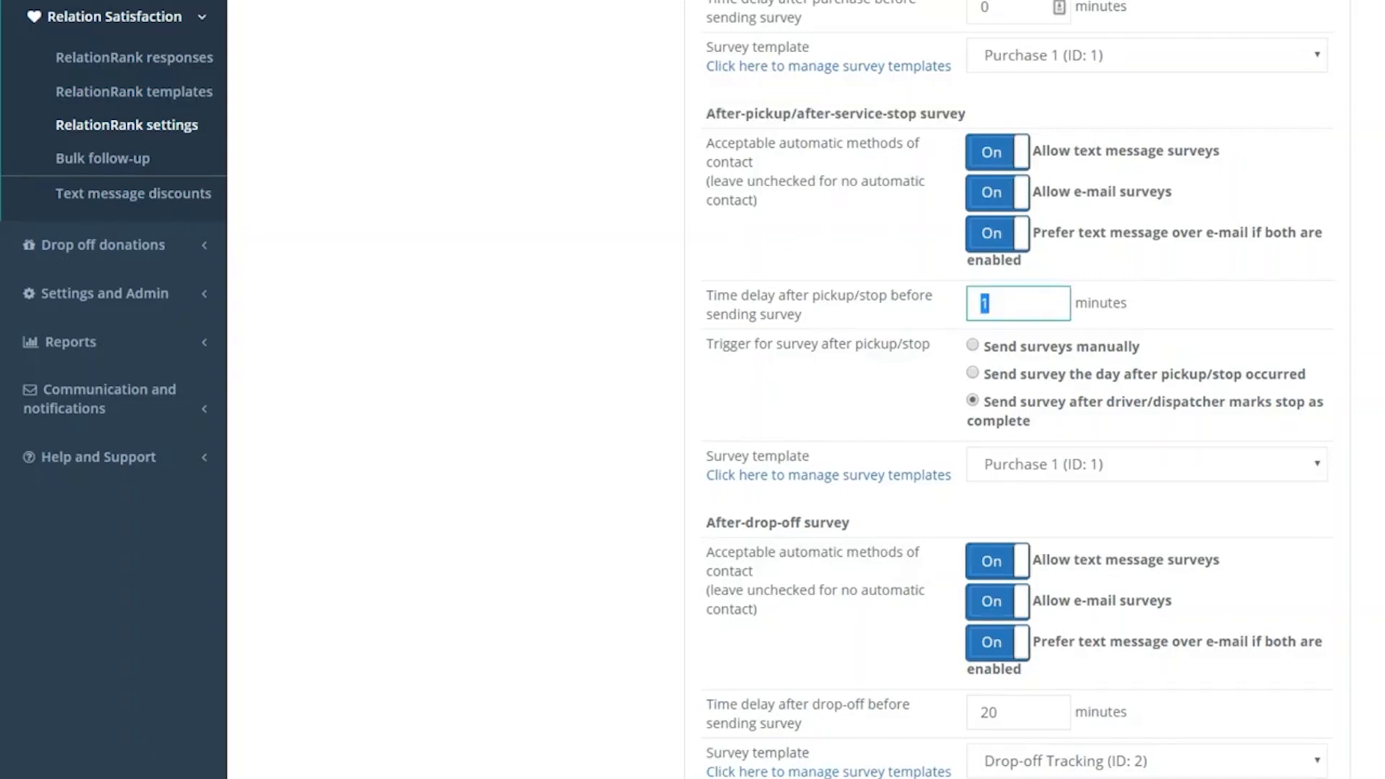
type("0")
key("BackSpace")
type("15")
key("BackSpace")
key("BackSpace")
type("10")
Try the manual and day-after triggers for the pickup/stop survey, ending on sending after driver/dispatcher marks stop as complete
scroll(1016, 390, "down", 1)
key("Tab")
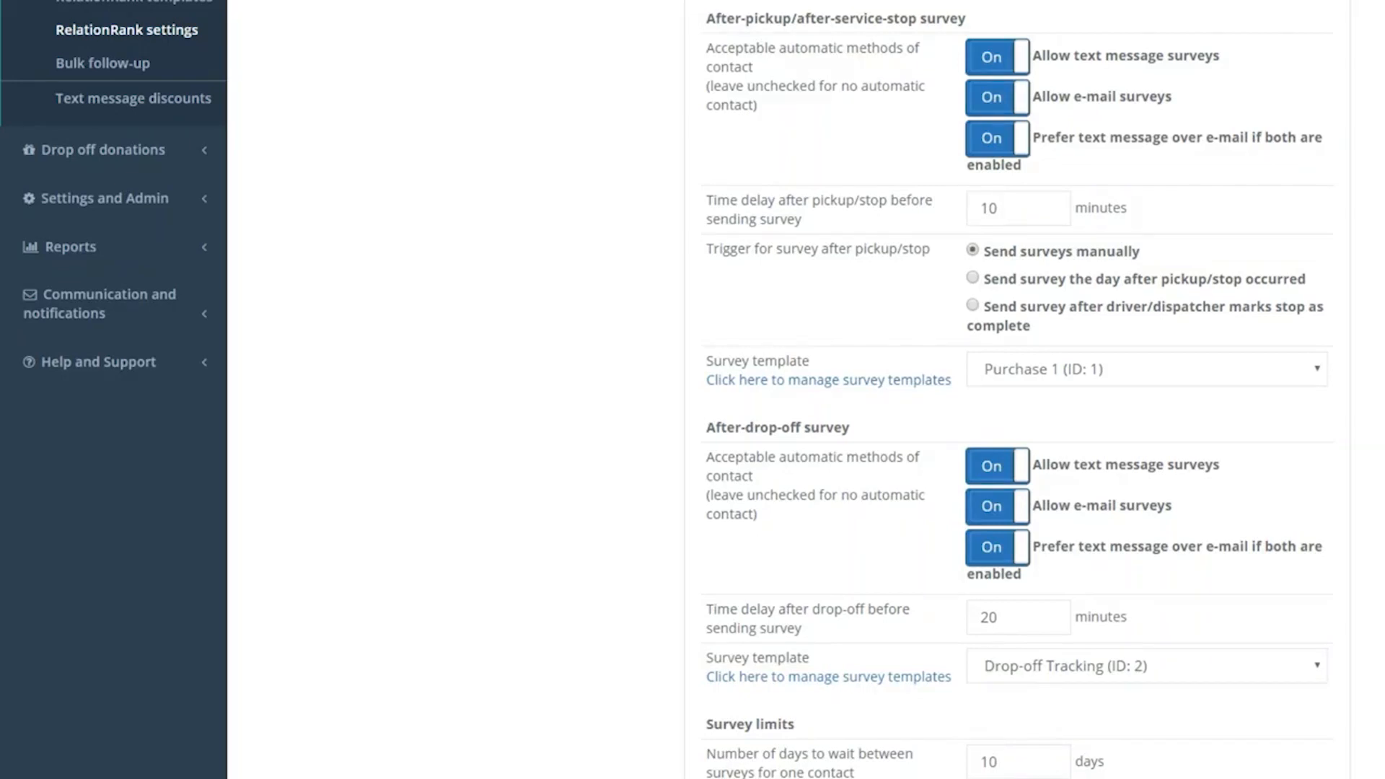
left_click(972, 277)
left_click_drag(1003, 208, 978, 208)
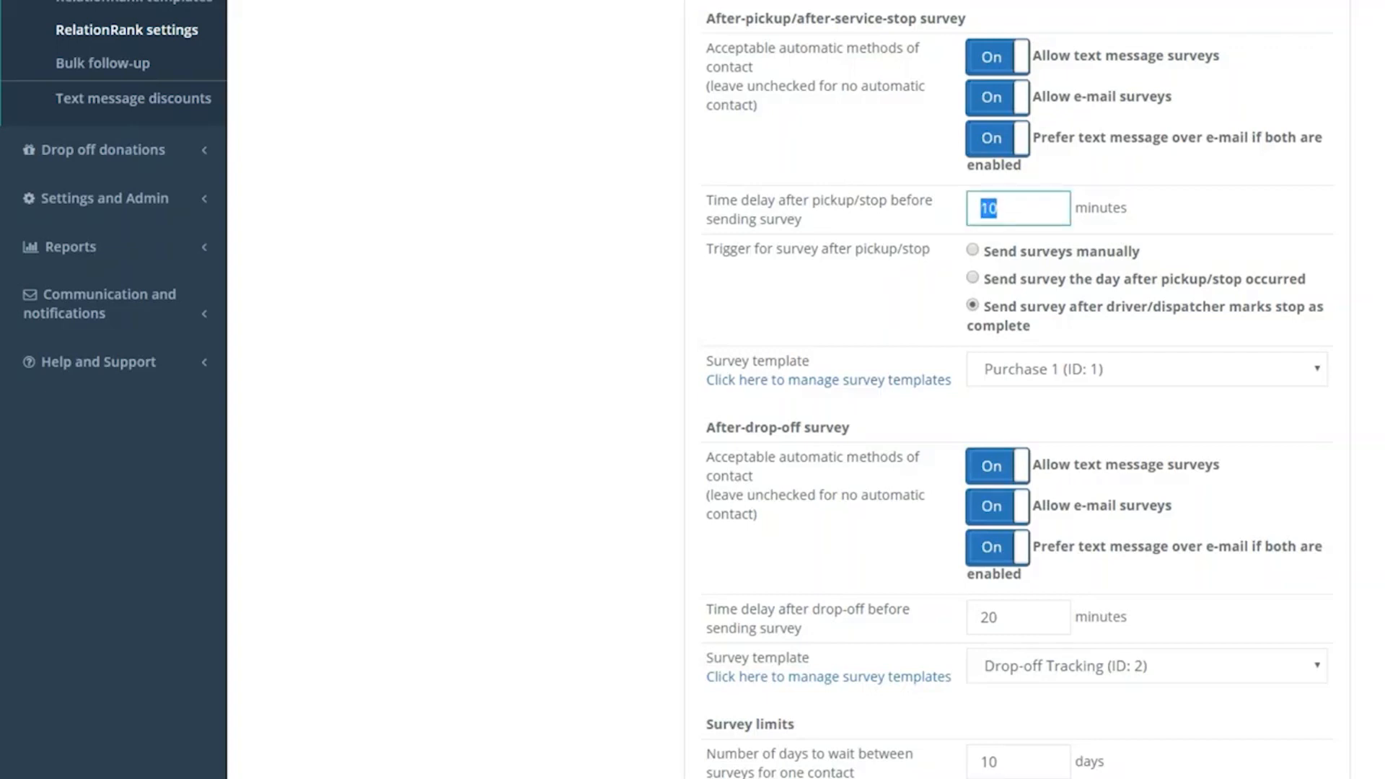
Choose the Pickup Scheduling survey (ID: 3) template for the after-pickup survey and save the changes
scroll(692, 390, "down", 1)
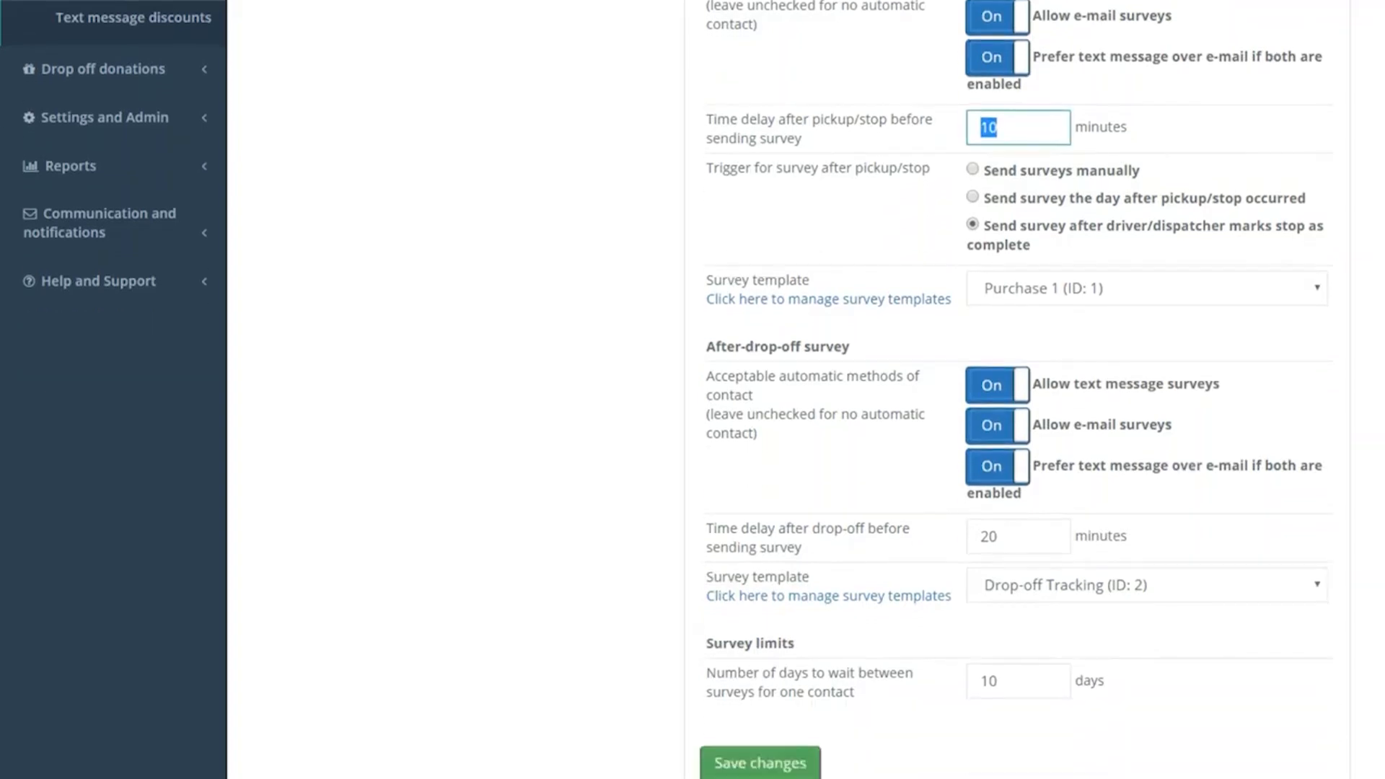
left_click(1146, 289)
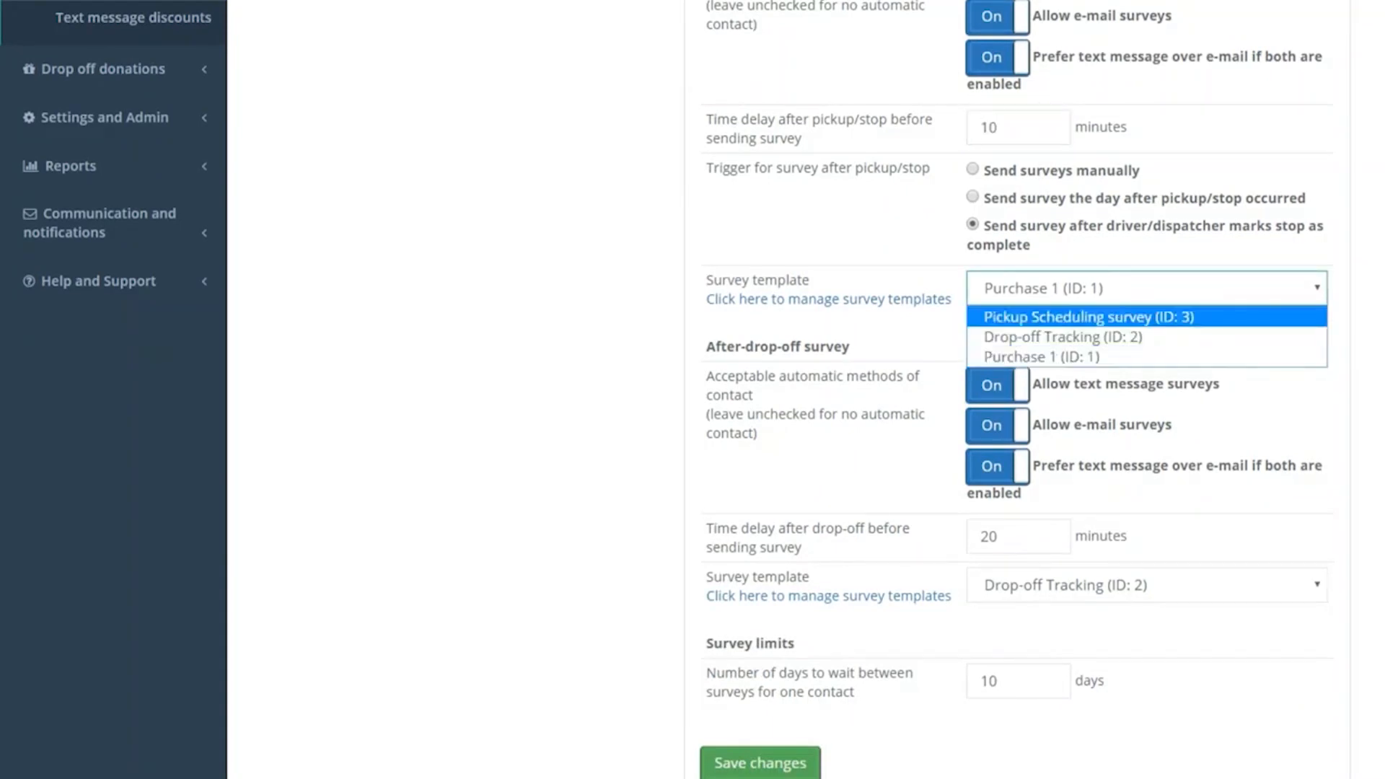
left_click(1089, 317)
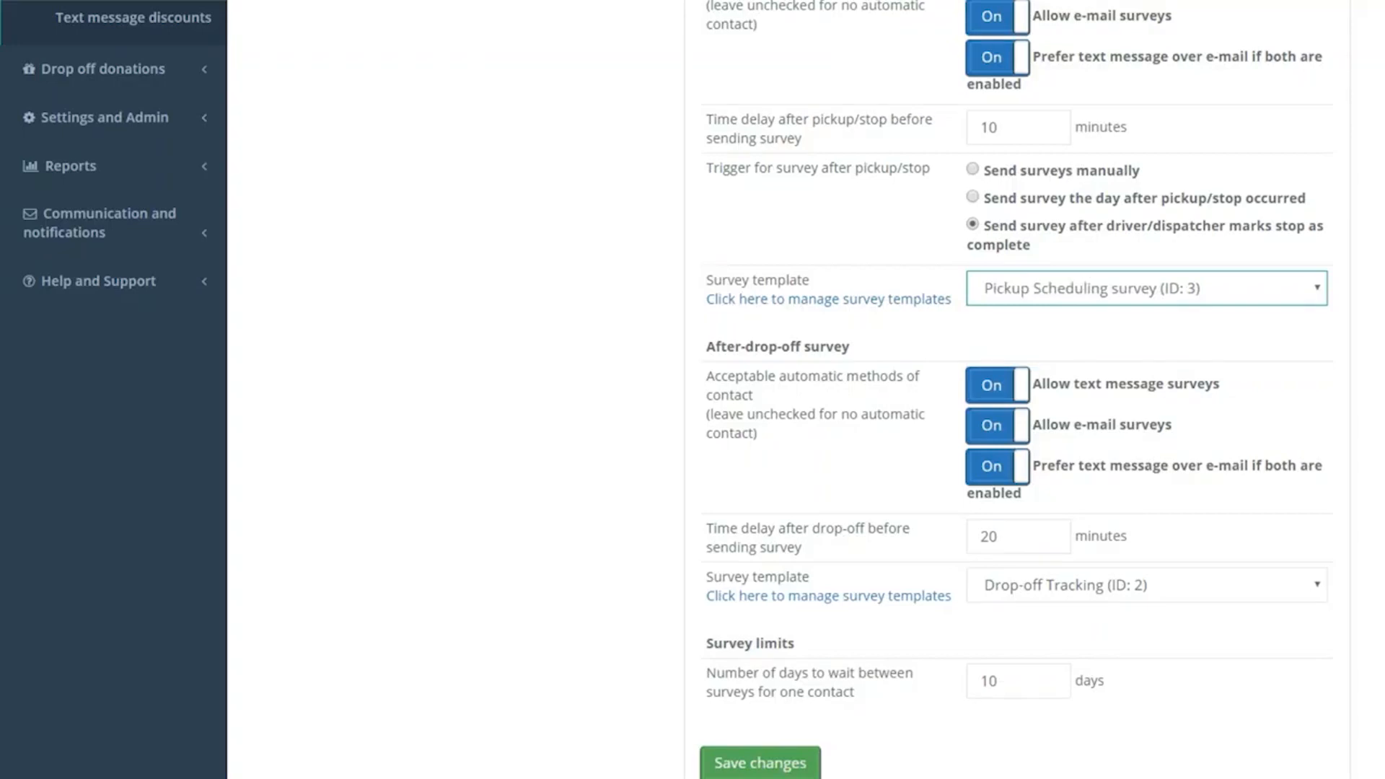
left_click(760, 762)
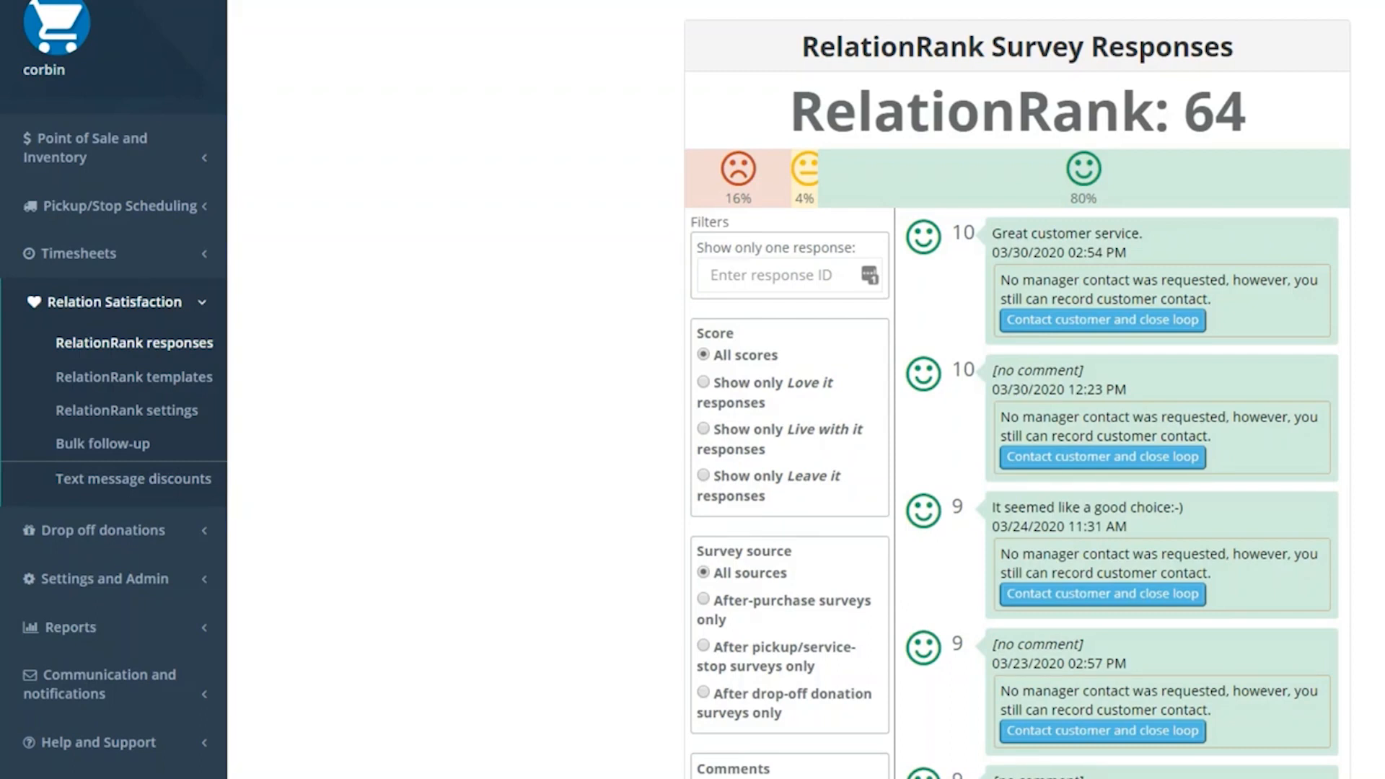
Examine the overall RelationRank score and the Leave it, Live with it and Love it percentages in the survey responses
left_click_drag(789, 112, 1246, 114)
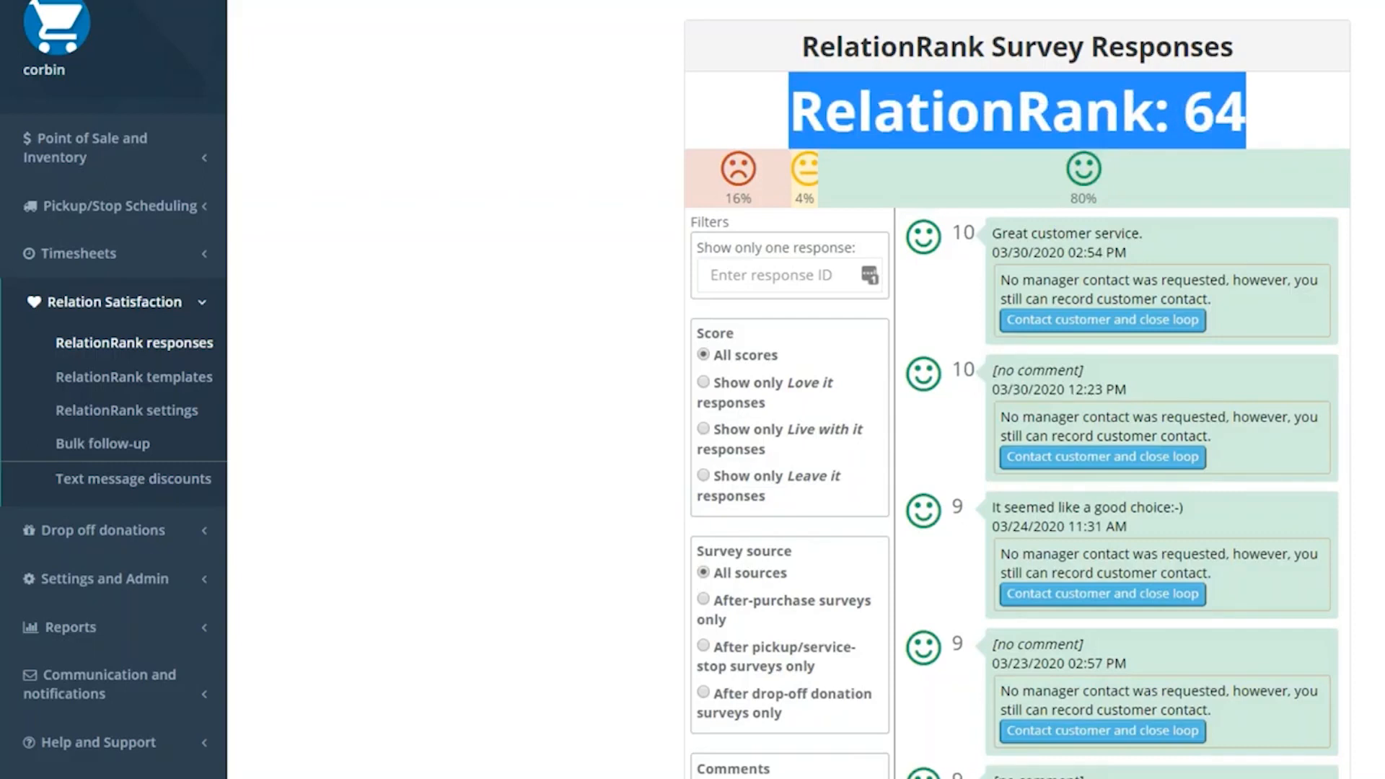
left_click_drag(1097, 199, 1069, 198)
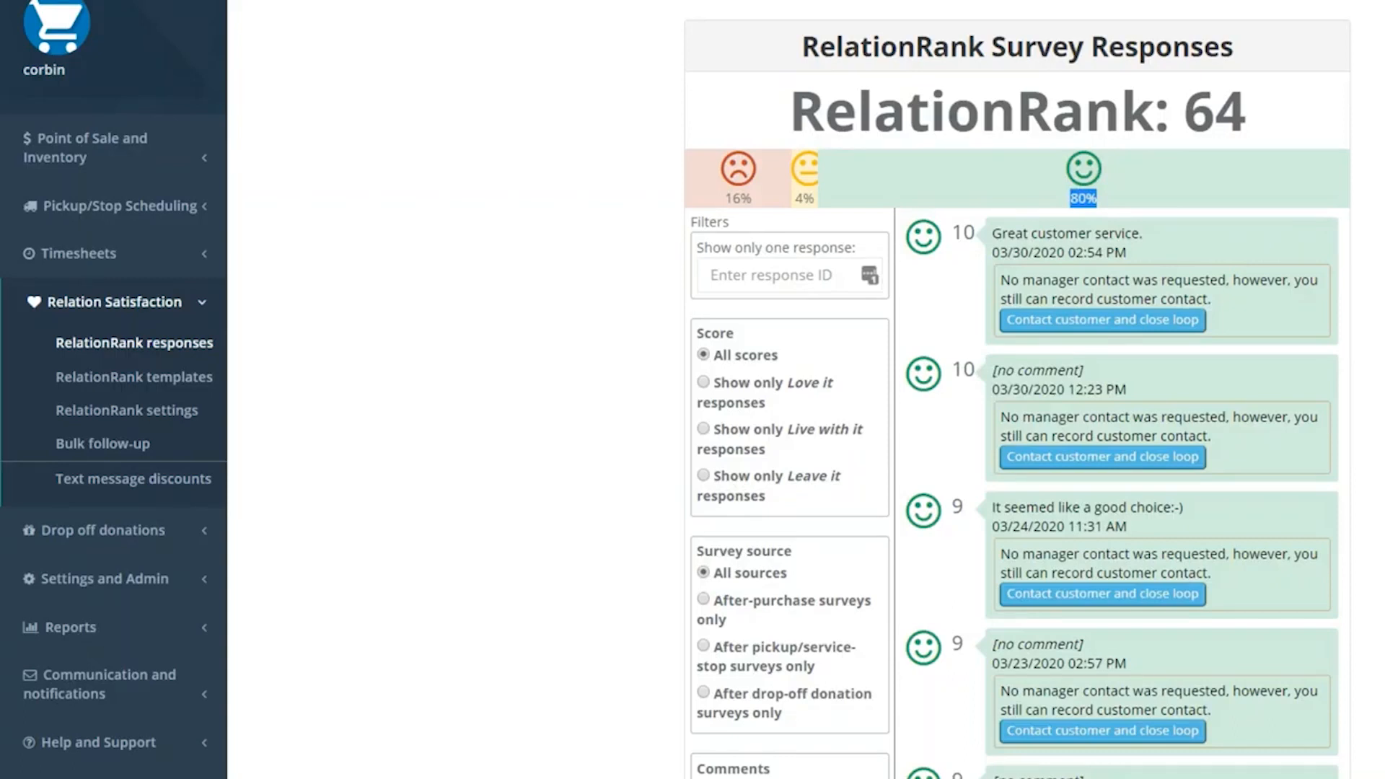
left_click_drag(752, 199, 724, 199)
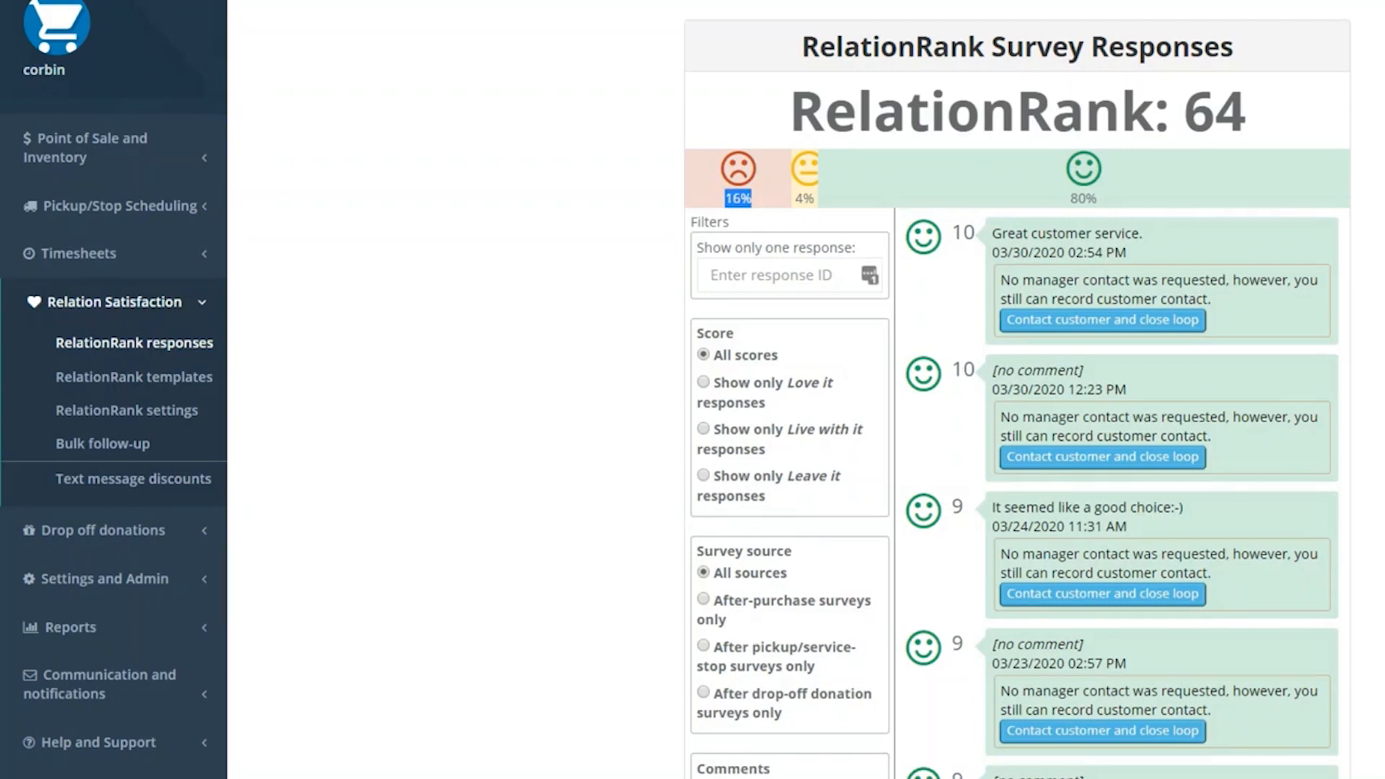
left_click_drag(815, 198, 794, 198)
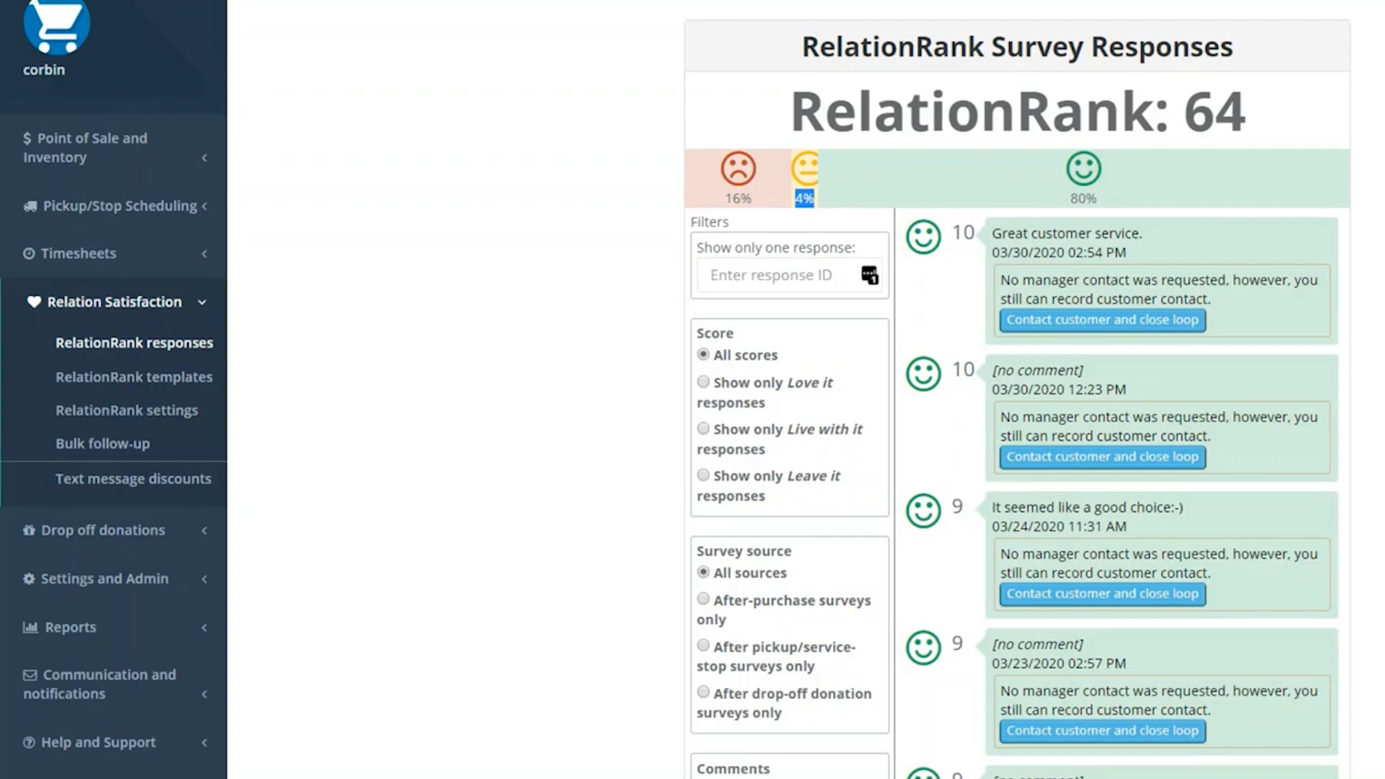
double_click(1082, 198)
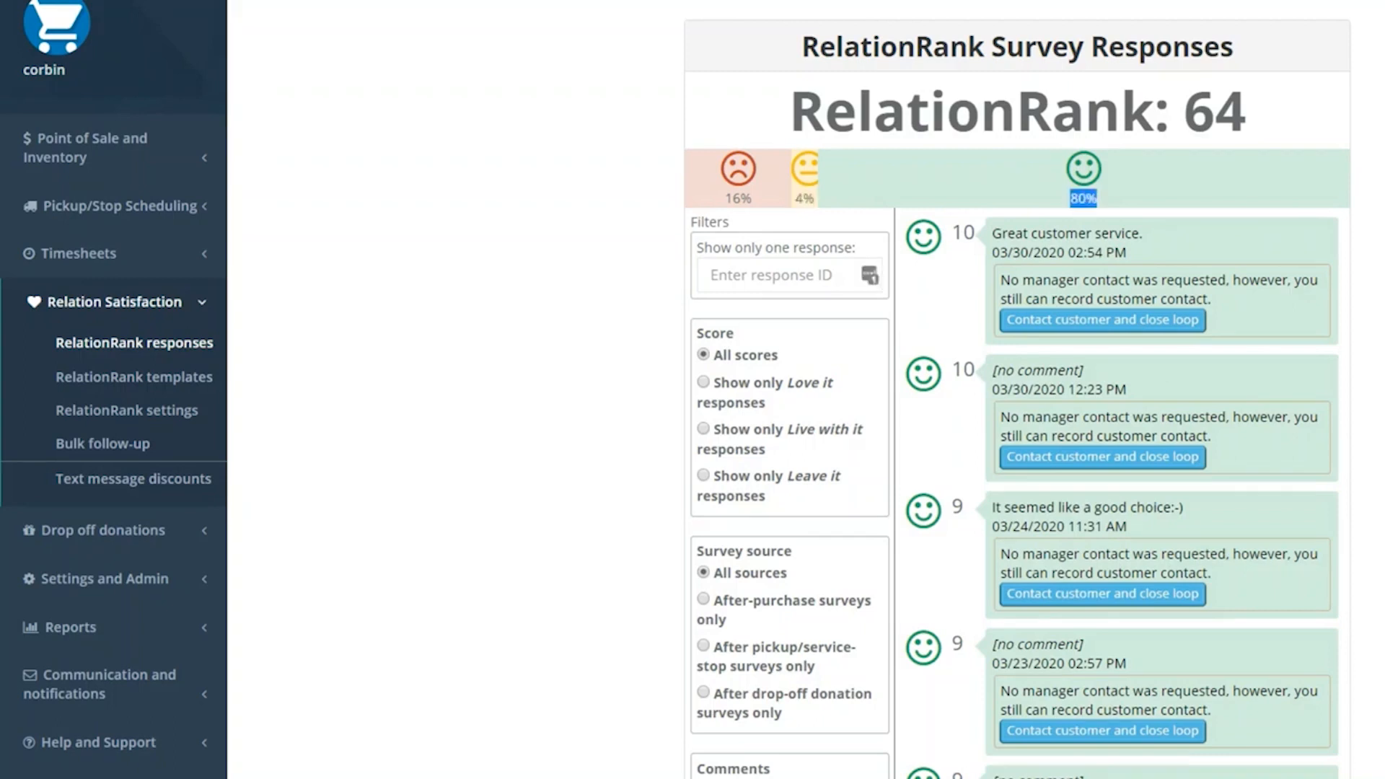
double_click(738, 199)
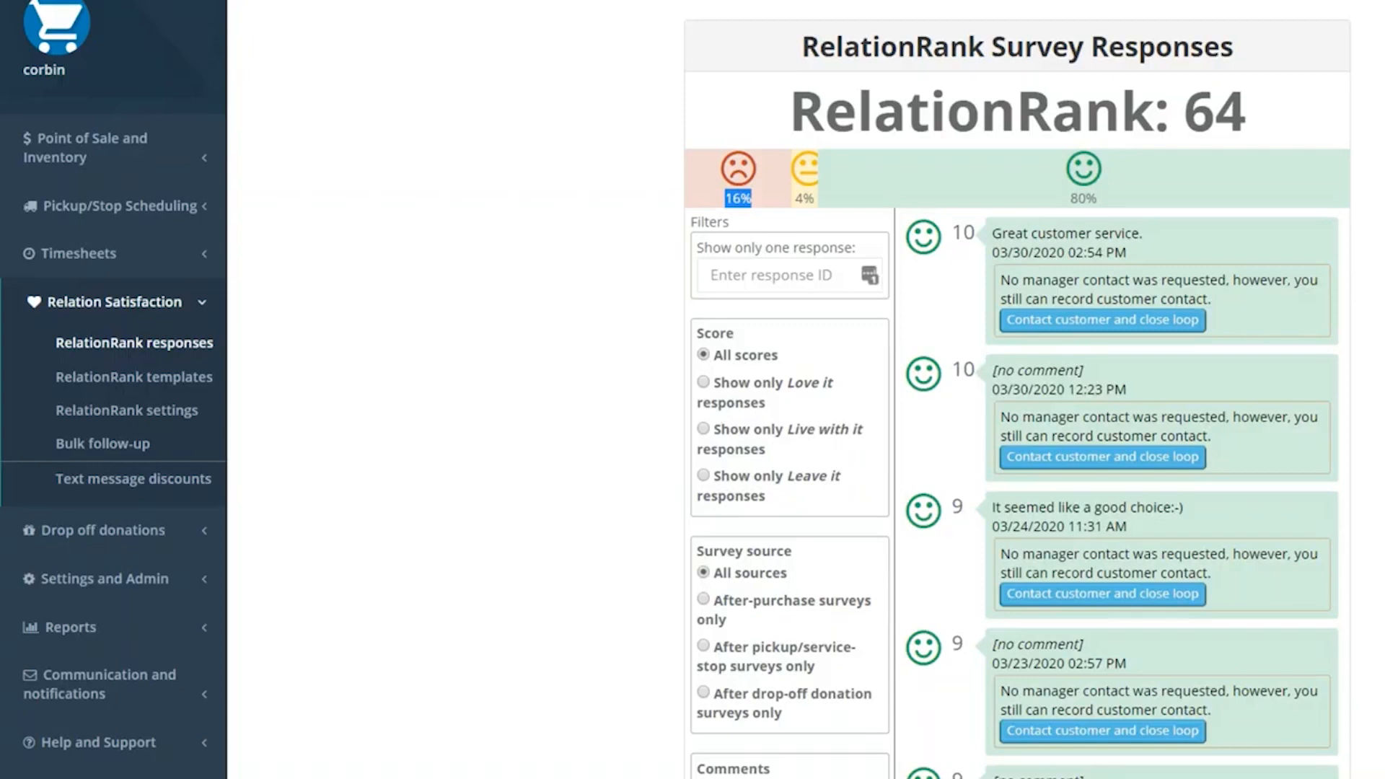
double_click(1215, 112)
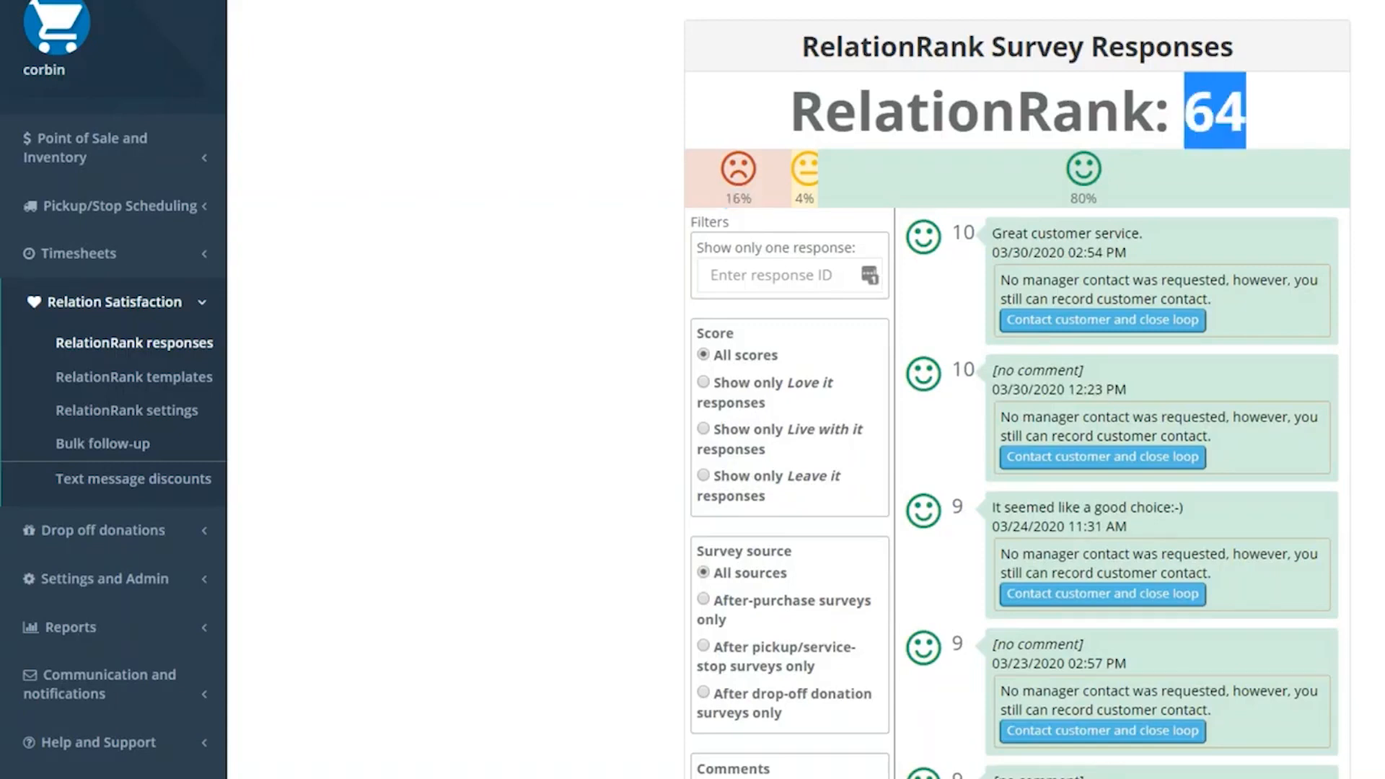
Filter the survey responses by score, showing only Love it, Live with it and Leave it responses one after another
scroll(693, 390, "down", 1)
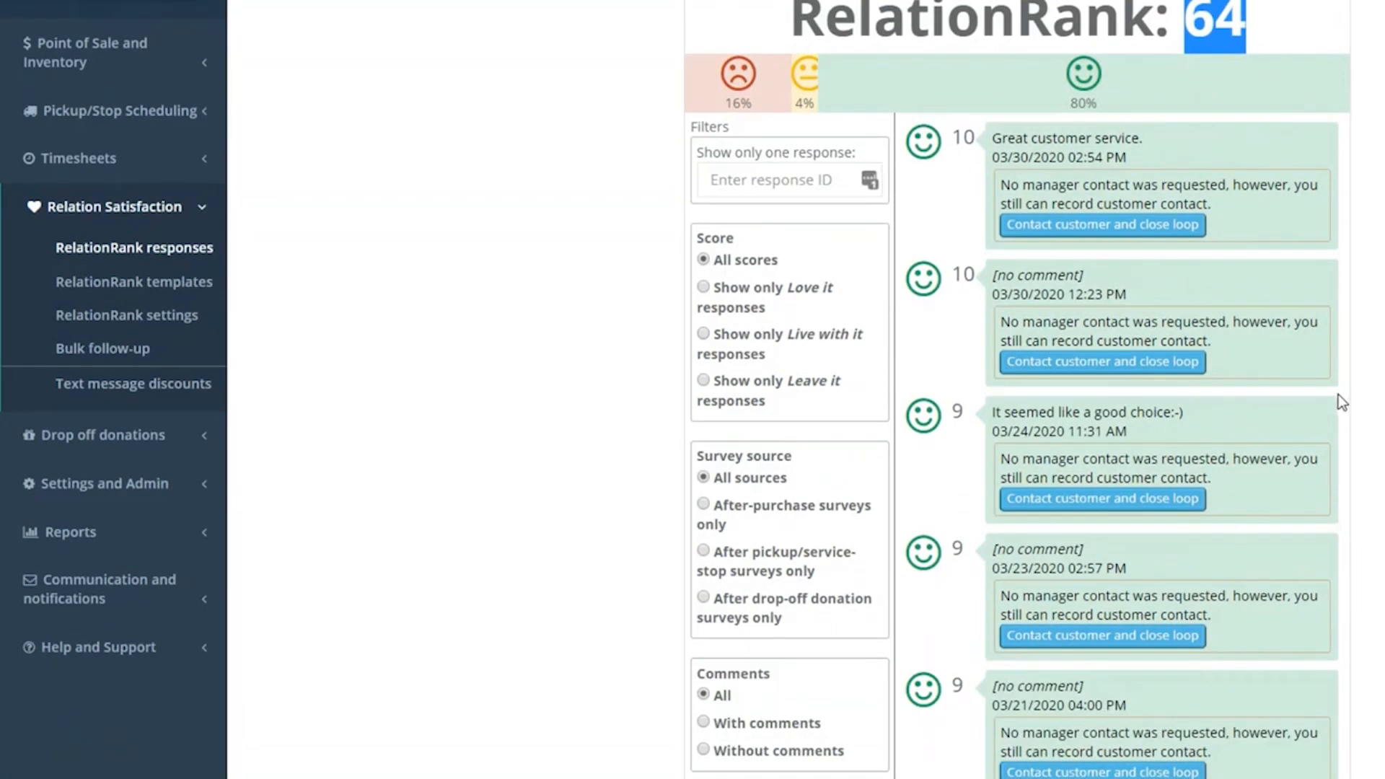
left_click(703, 287)
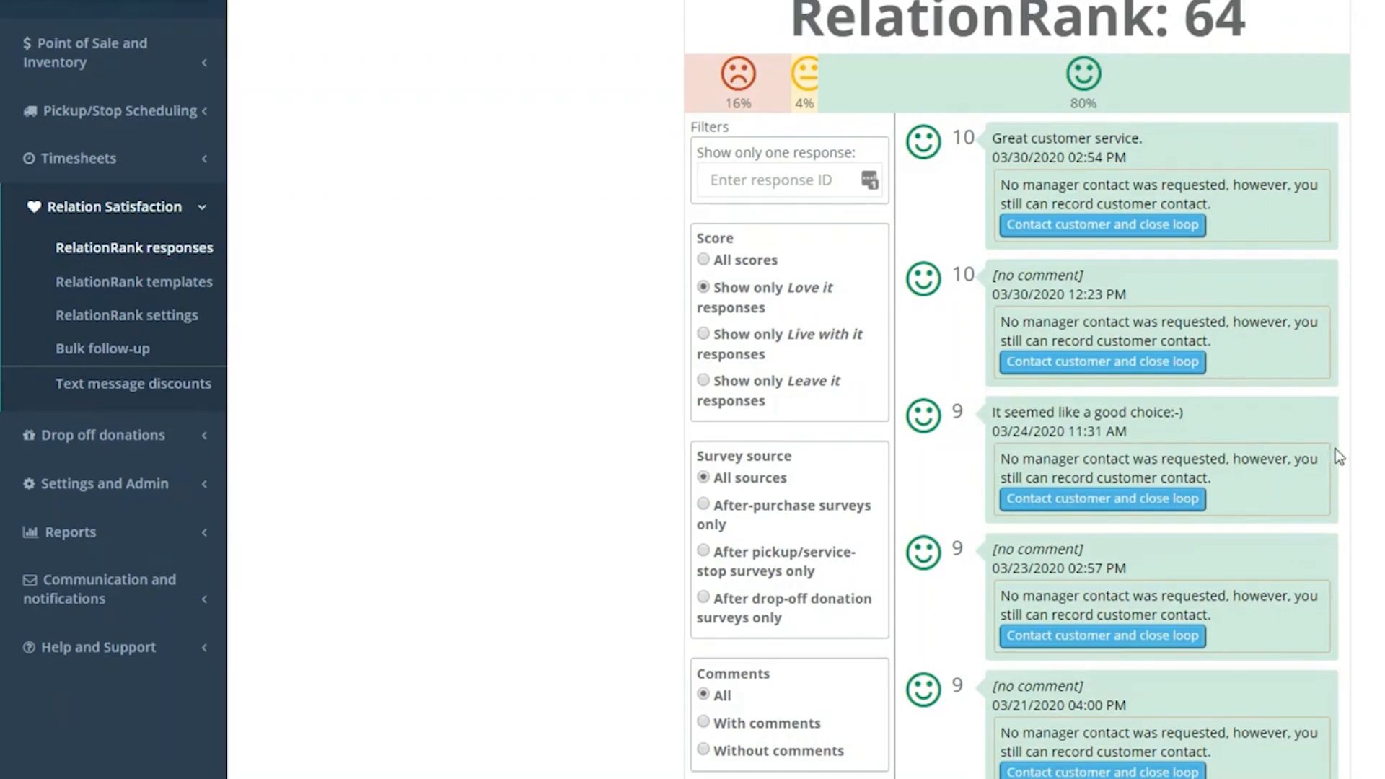
left_click(703, 334)
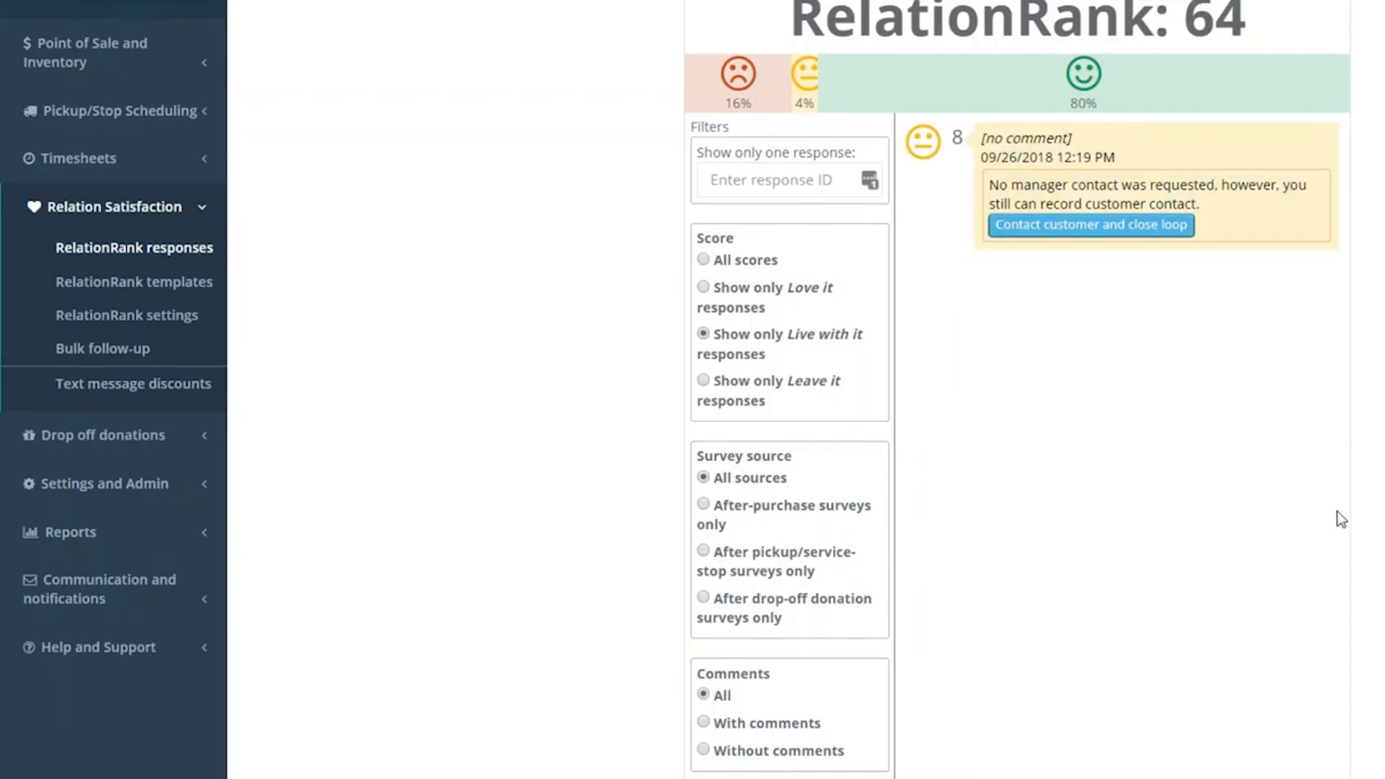
left_click(703, 380)
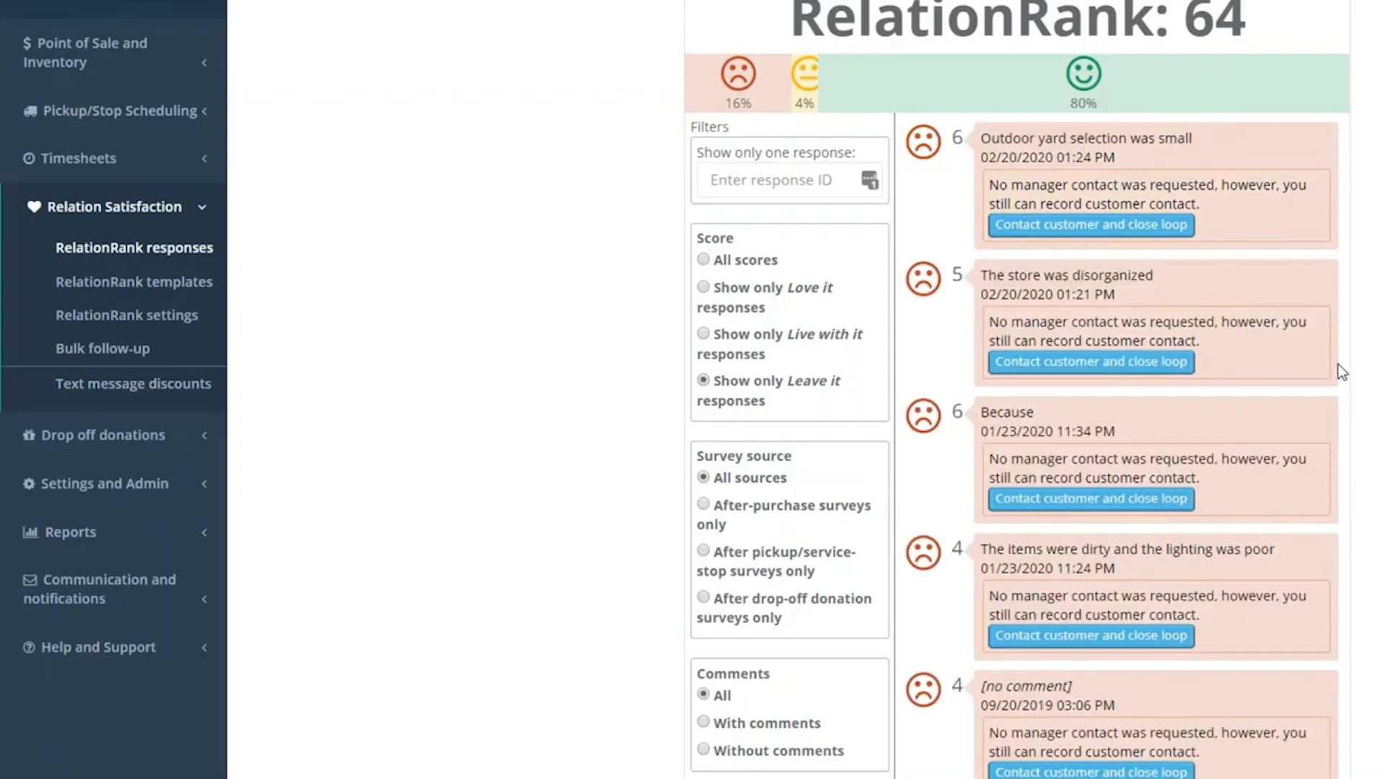
Examine the survey source, comments, loop close status, lesson learned and response date filters, leaving the date filters empty
scroll(1334, 548, "down", 1)
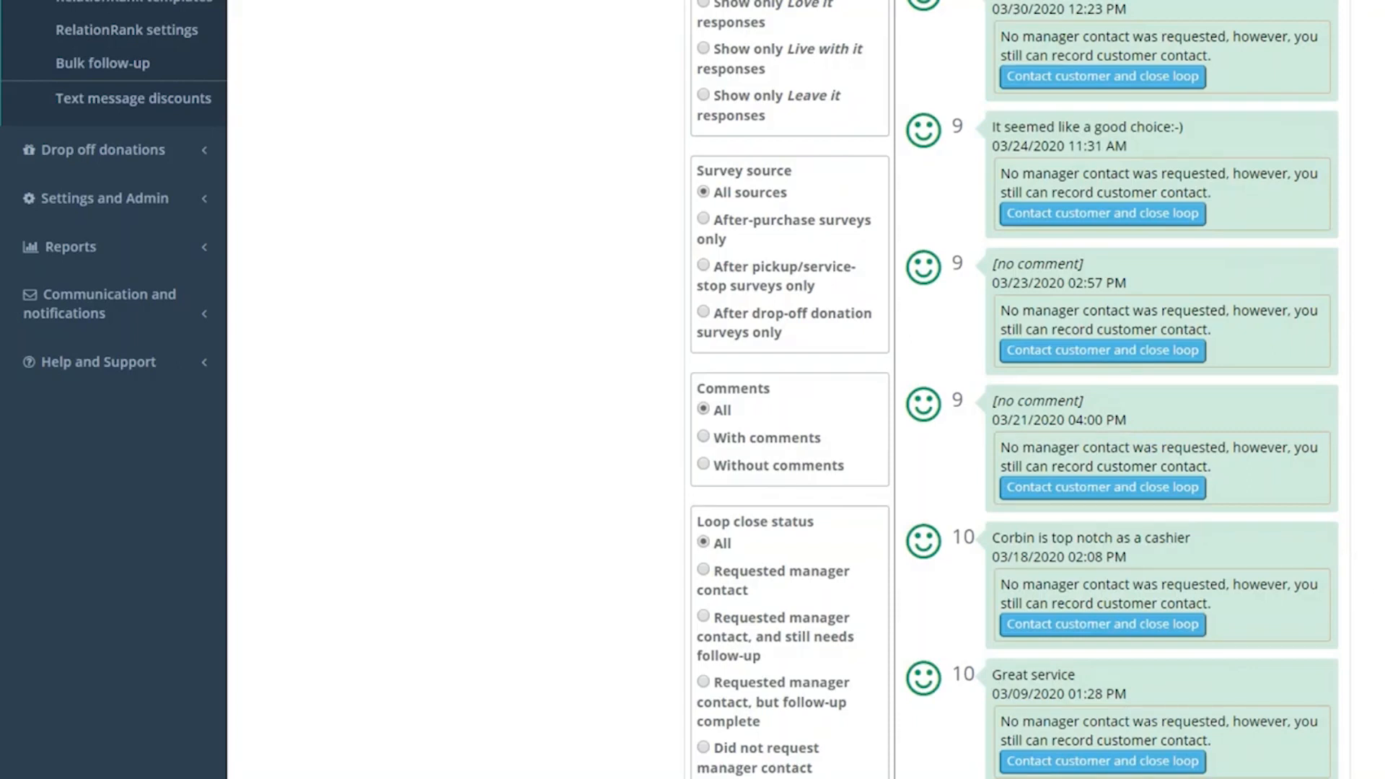
scroll(692, 390, "down", 3)
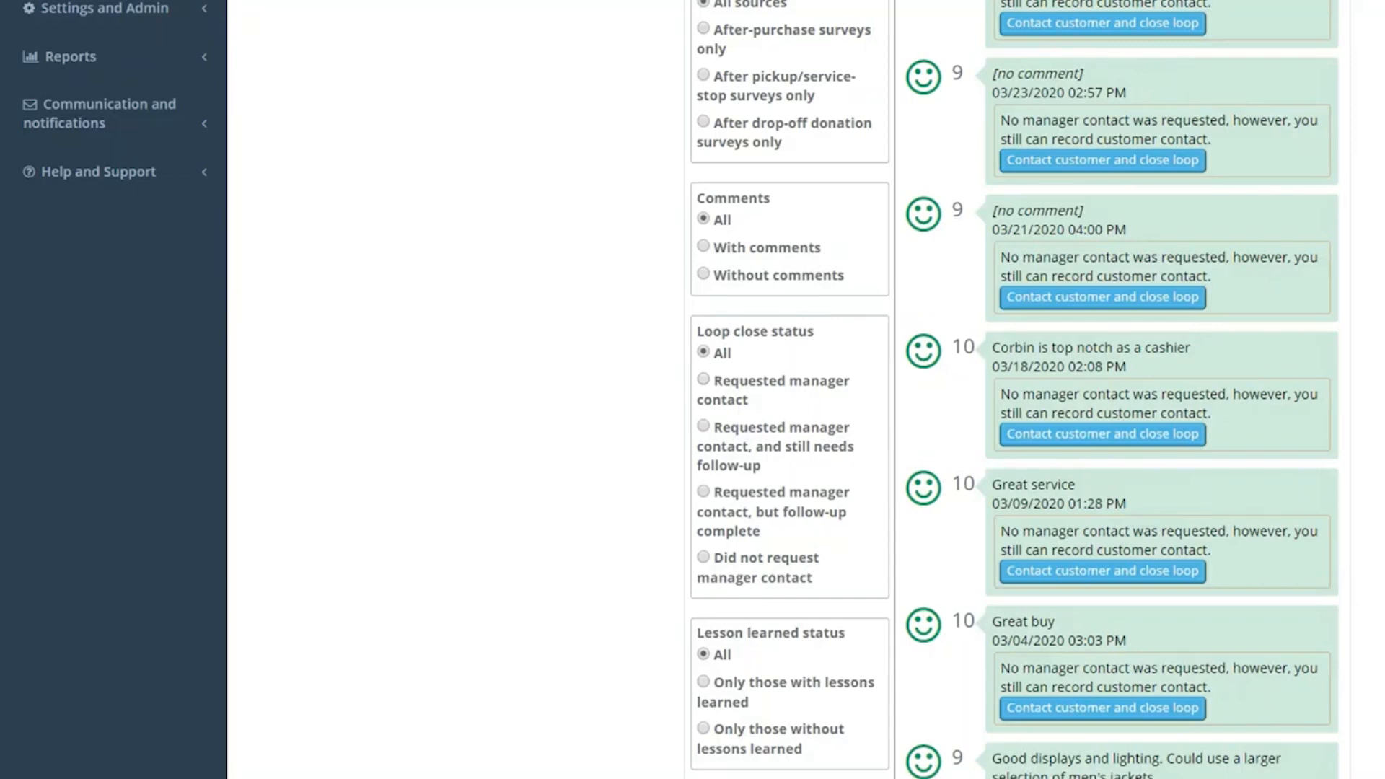
scroll(1366, 548, "down", 2)
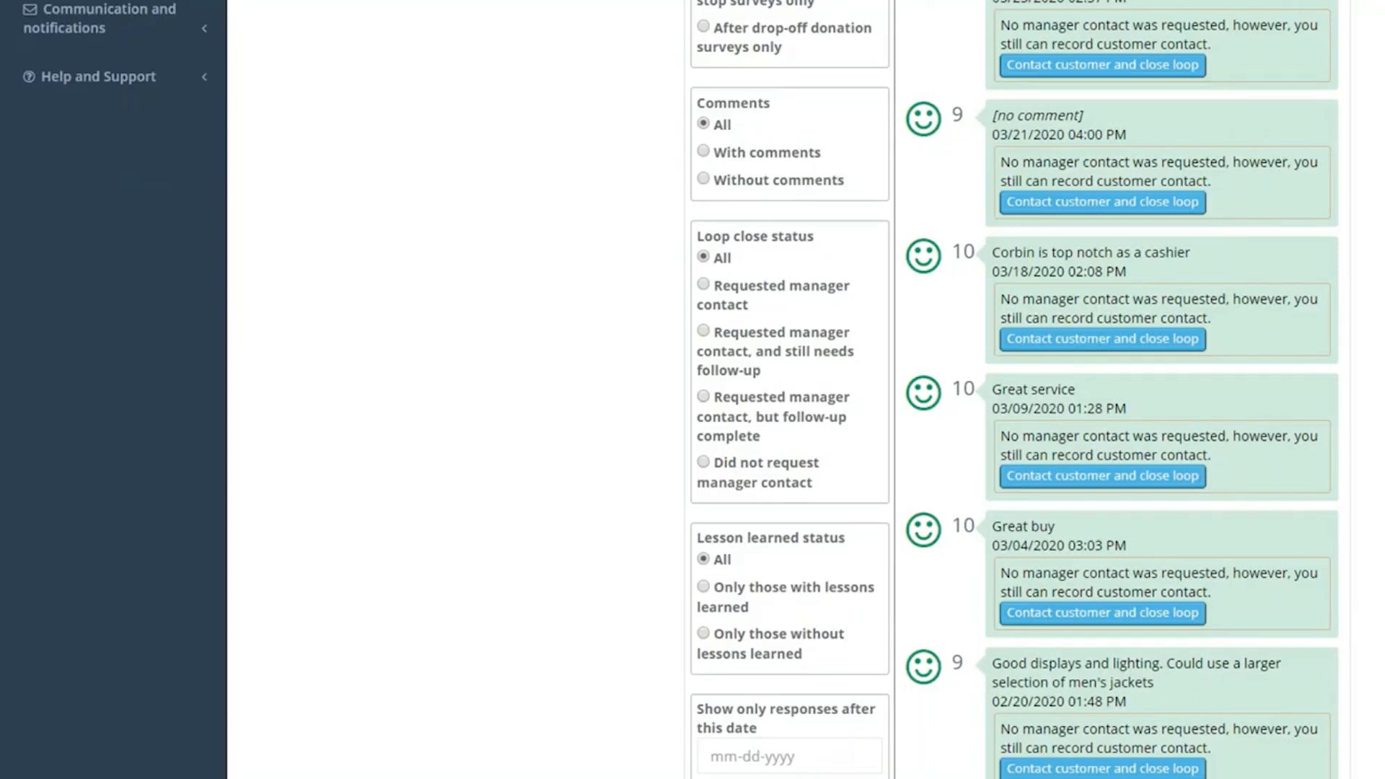
scroll(801, 390, "down", 4)
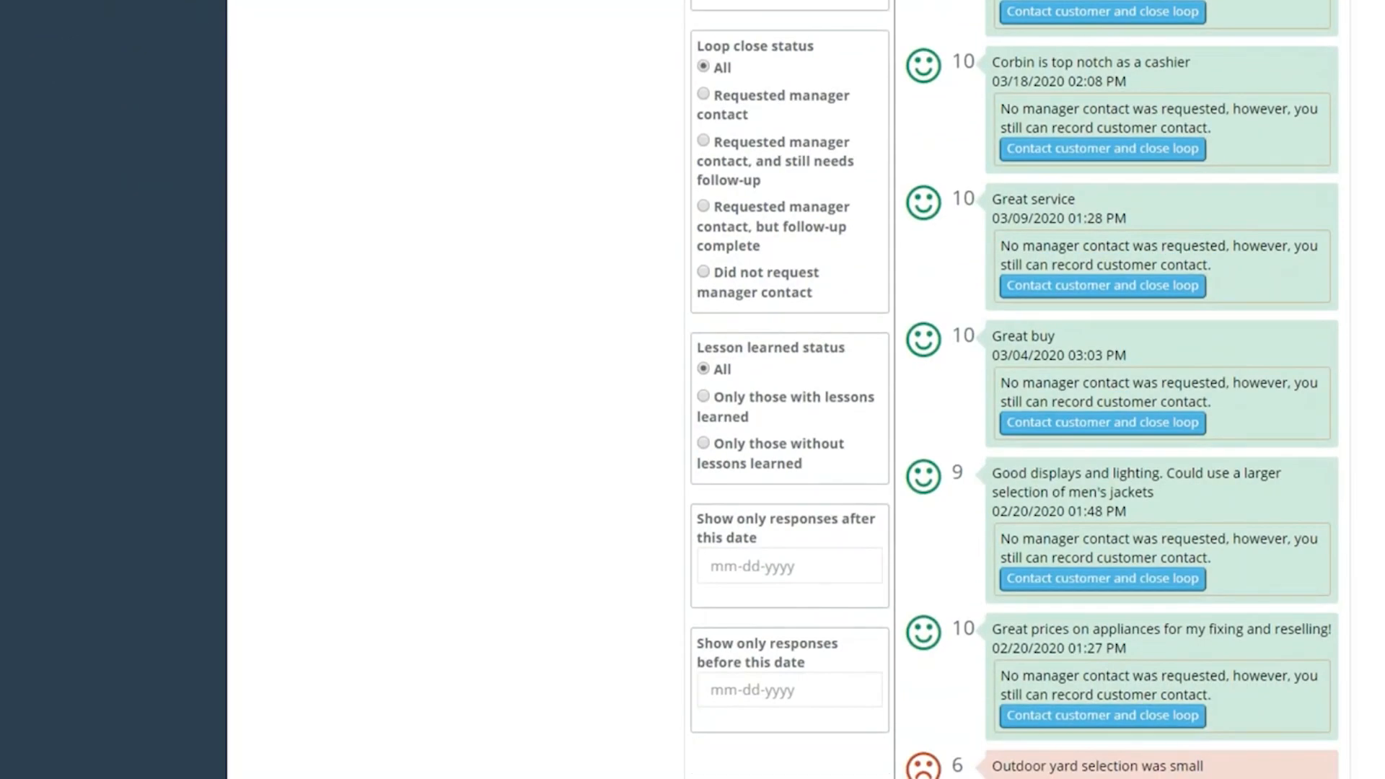
left_click(789, 567)
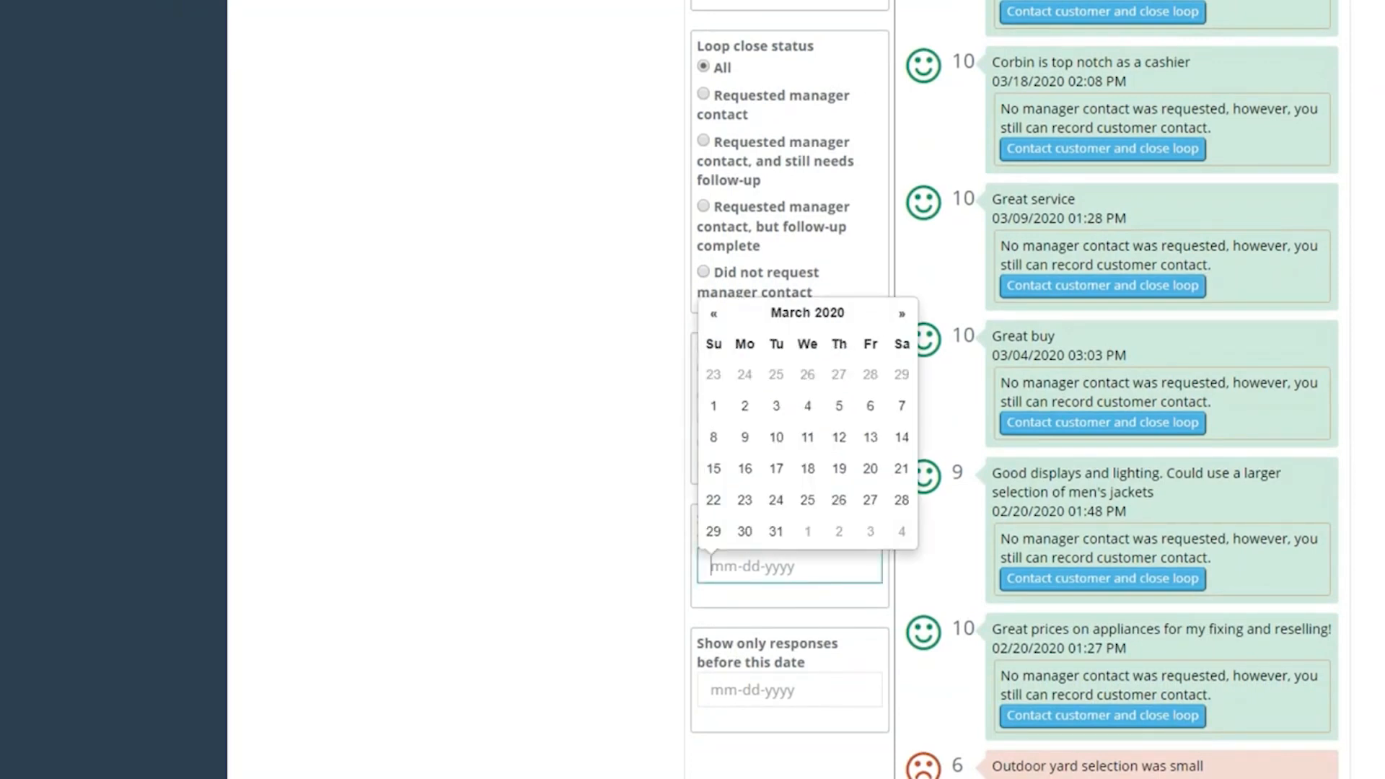
left_click(789, 690)
key("Escape")
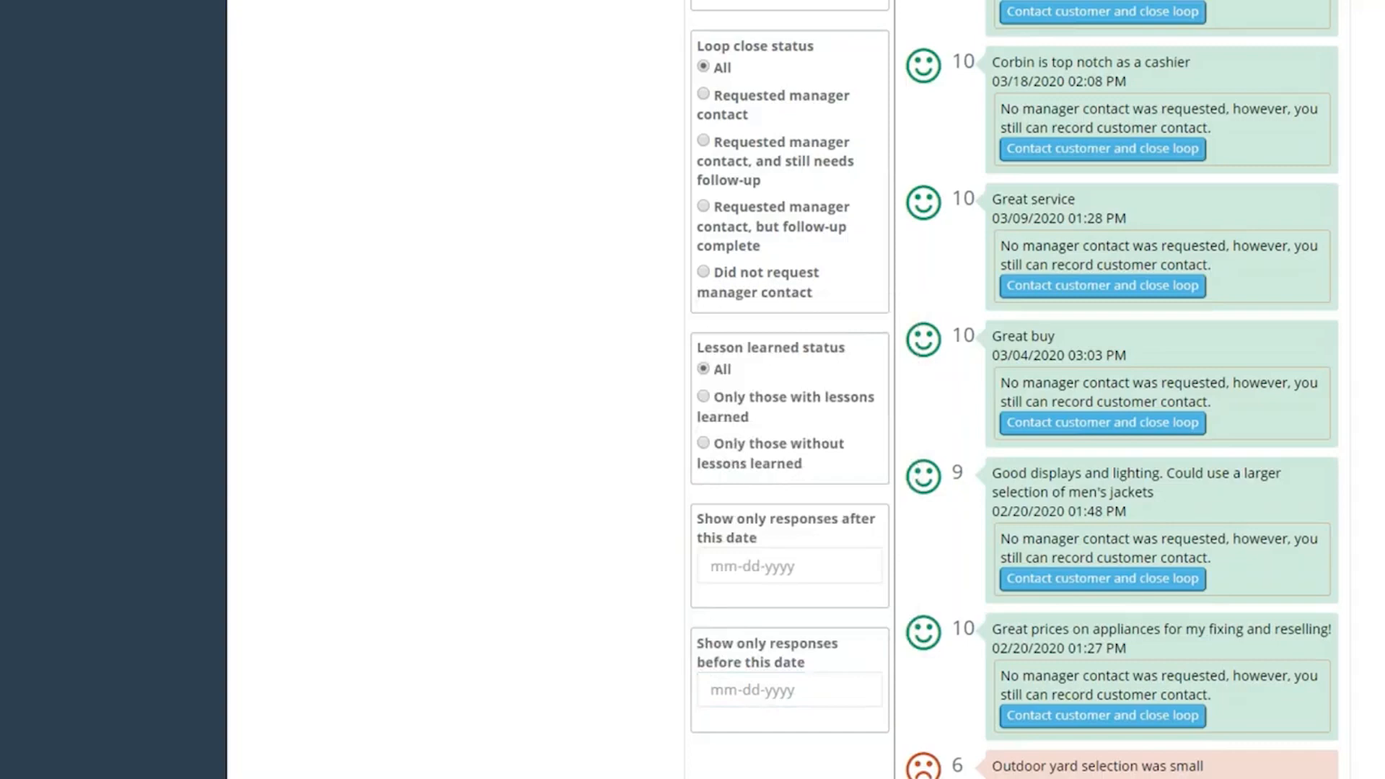
scroll(1010, 389, "up", 15)
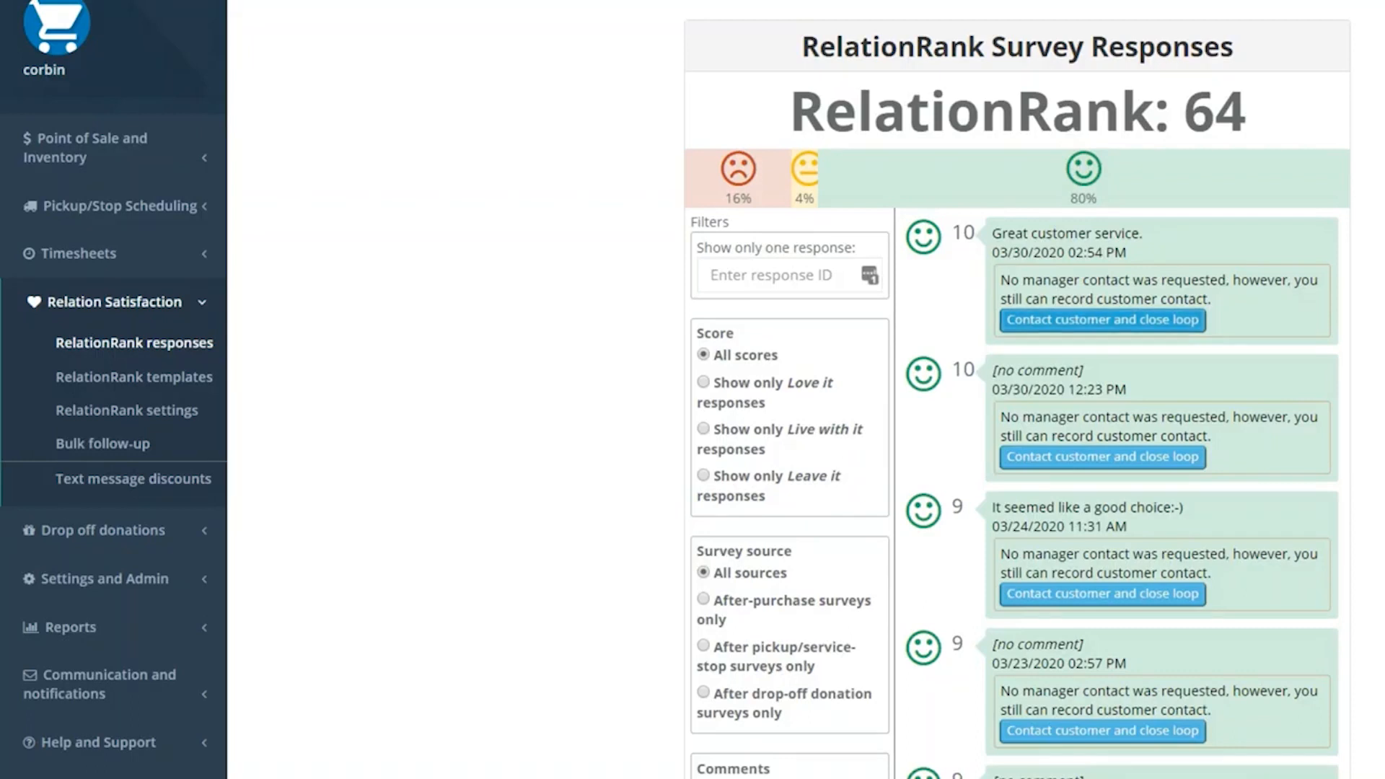
Fill in the contact form for the "Great customer service." response with method Phone, comment "customer loved the displays!" and the issue marked resolved
left_click(1102, 319)
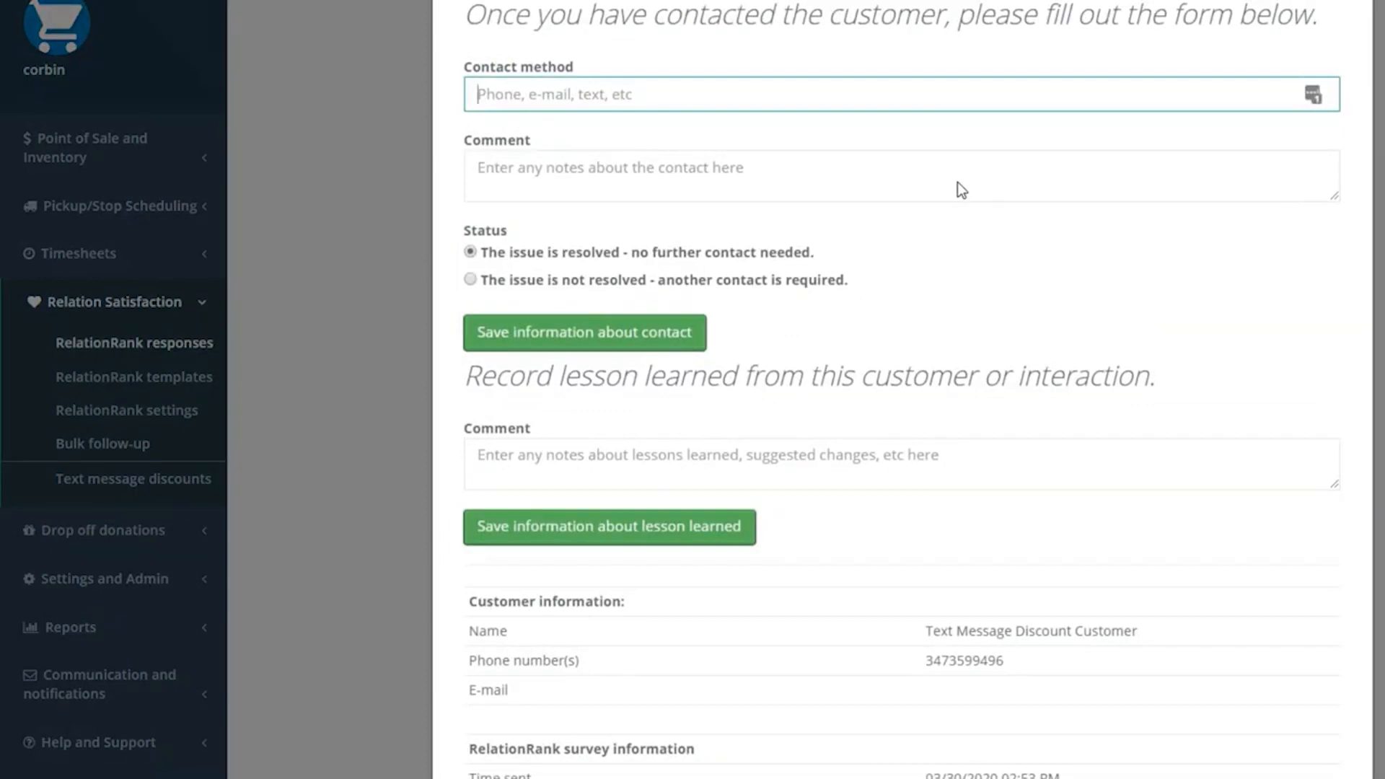
type("Phone")
left_click(957, 182)
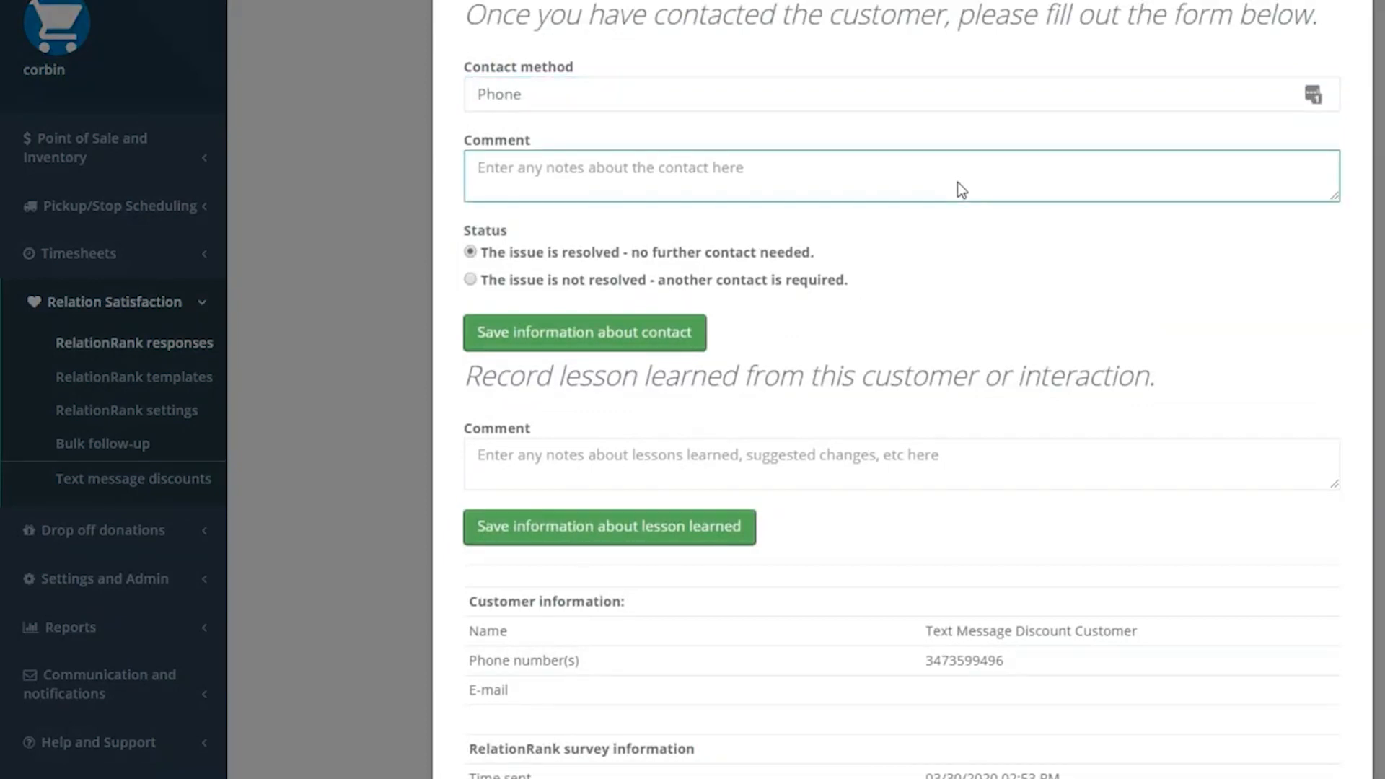
type("customer loved the displays!")
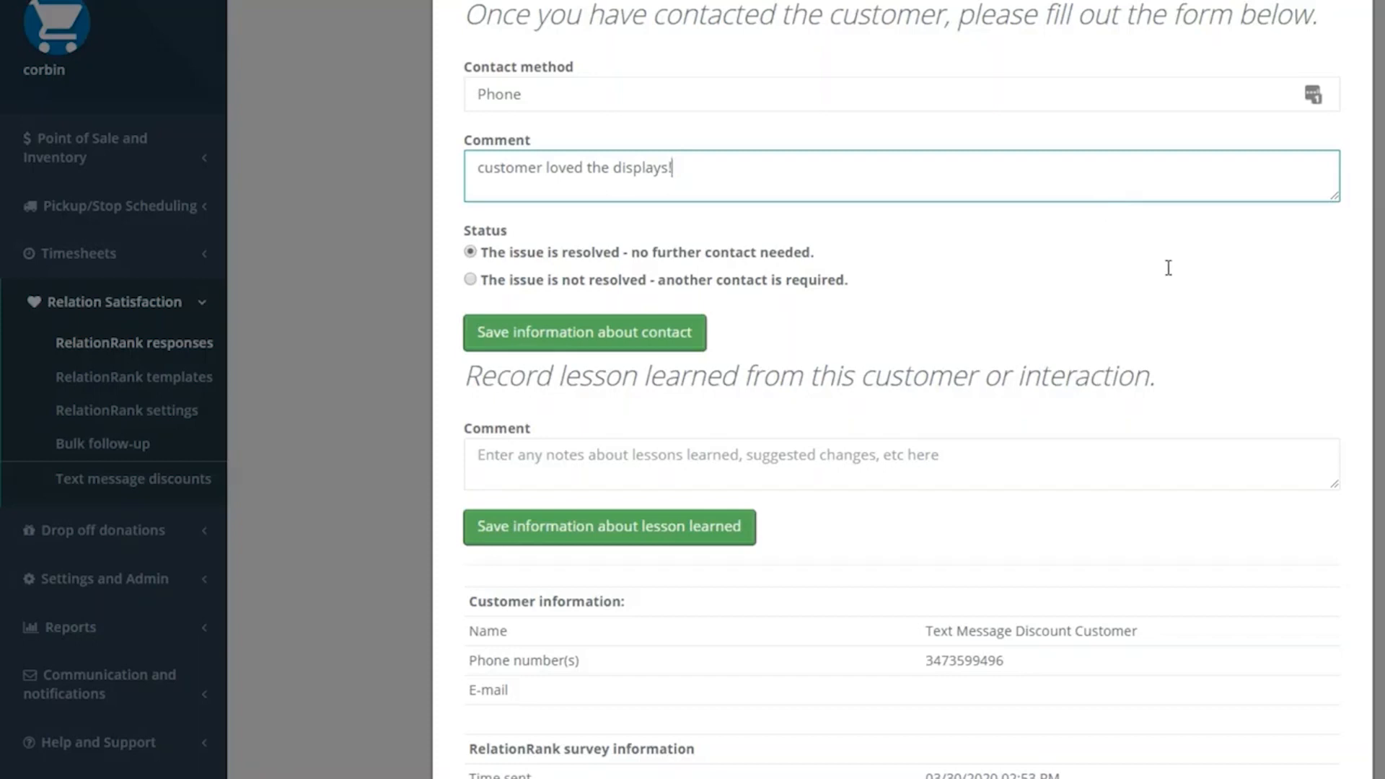
scroll(1176, 264, "down", 1)
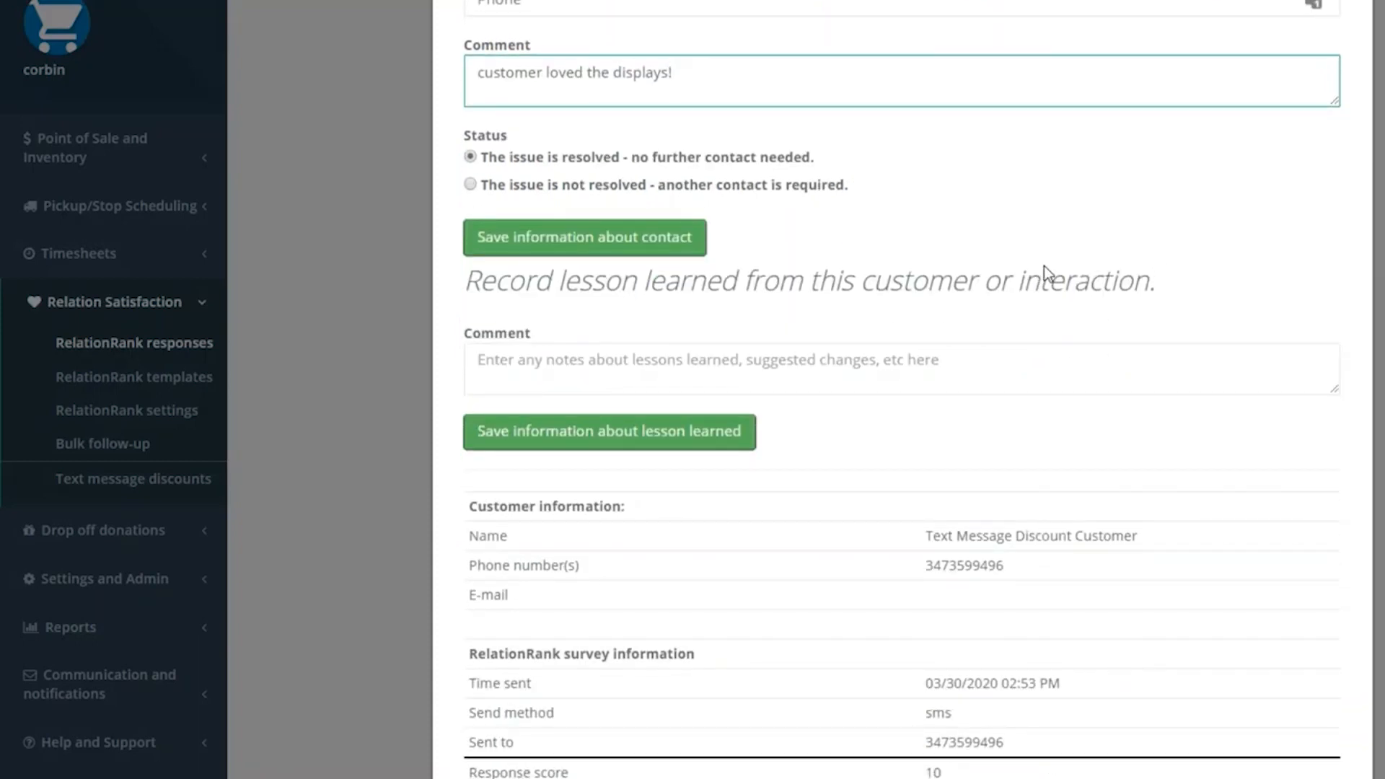
key("Tab")
key("Down")
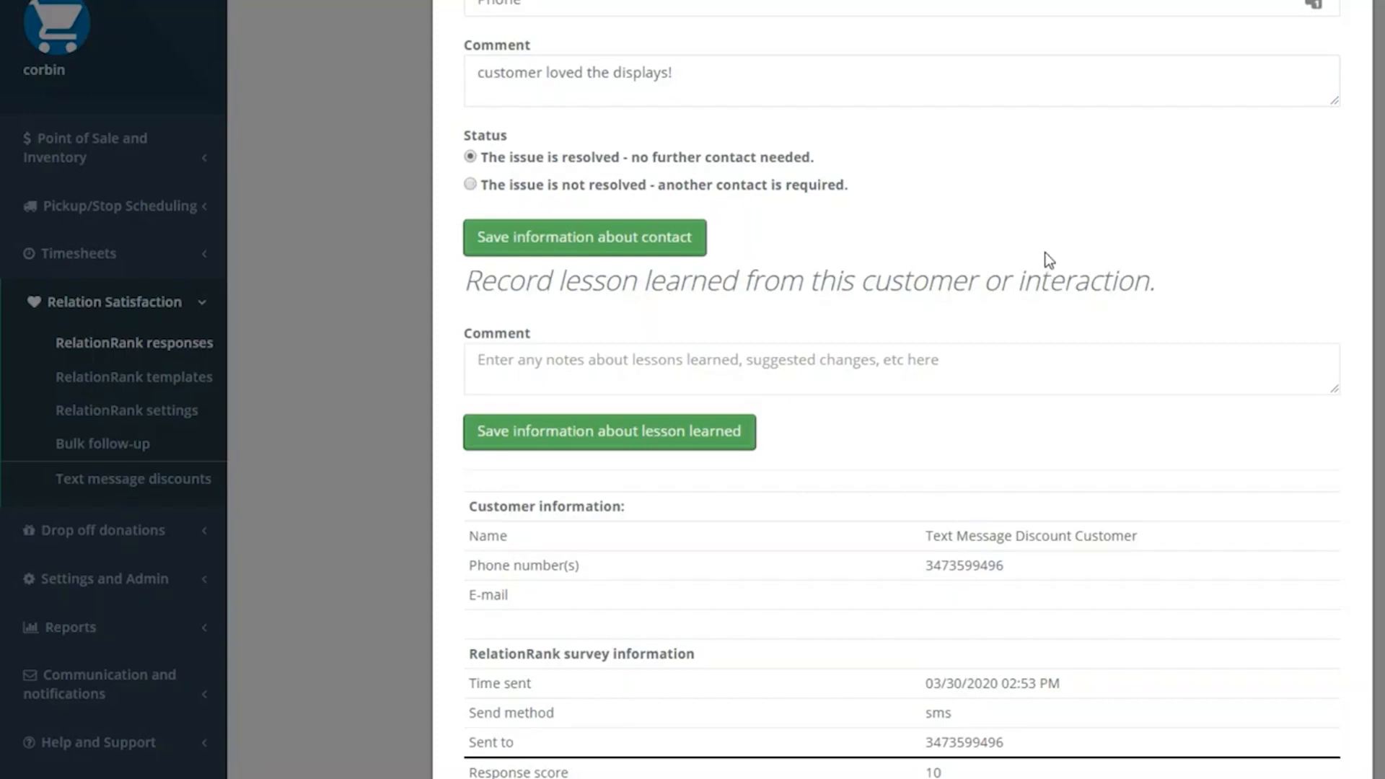
Enter the lesson learned comment "would love a loyalty program" and check the response delay in the survey information
key("Tab")
key("Tab")
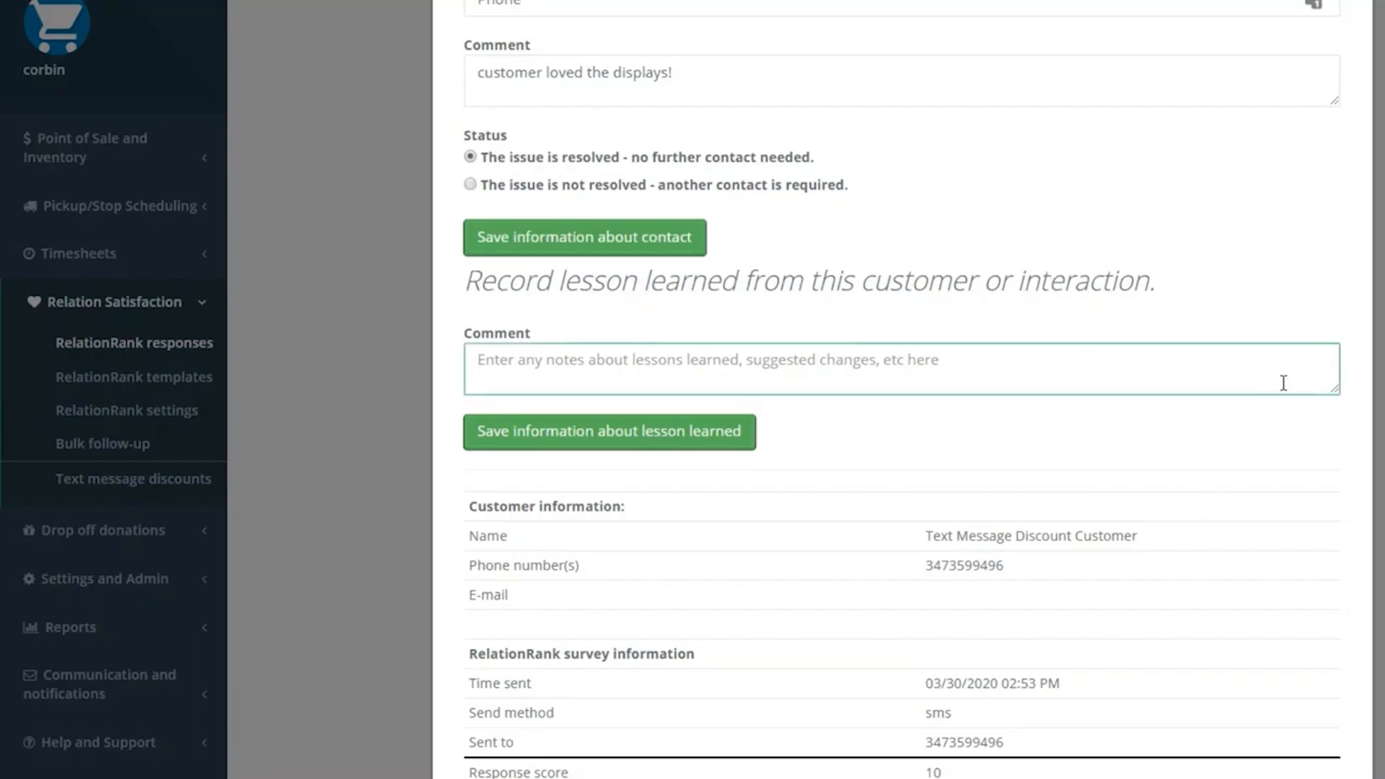
scroll(1285, 383, "down", 1)
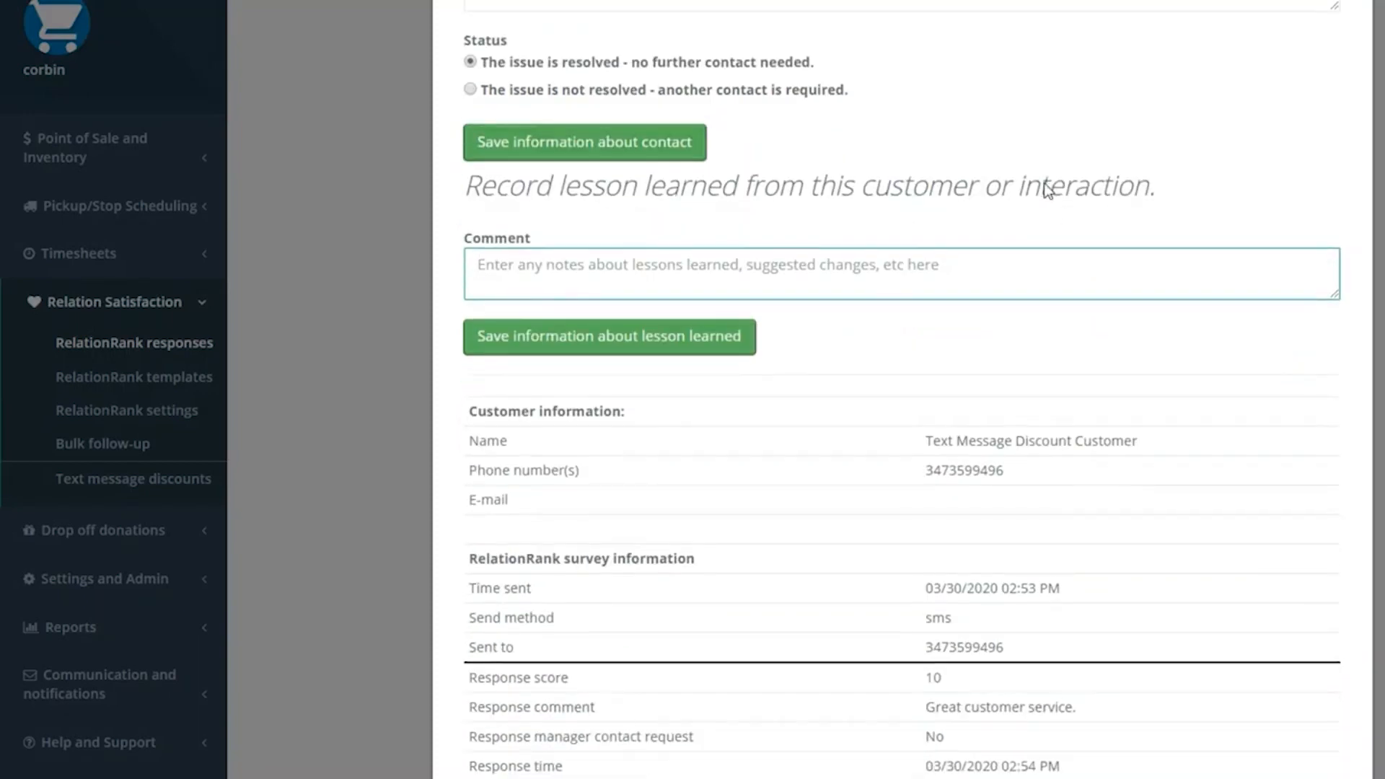
scroll(1313, 392, "down", 1)
type("would love a loyalty program")
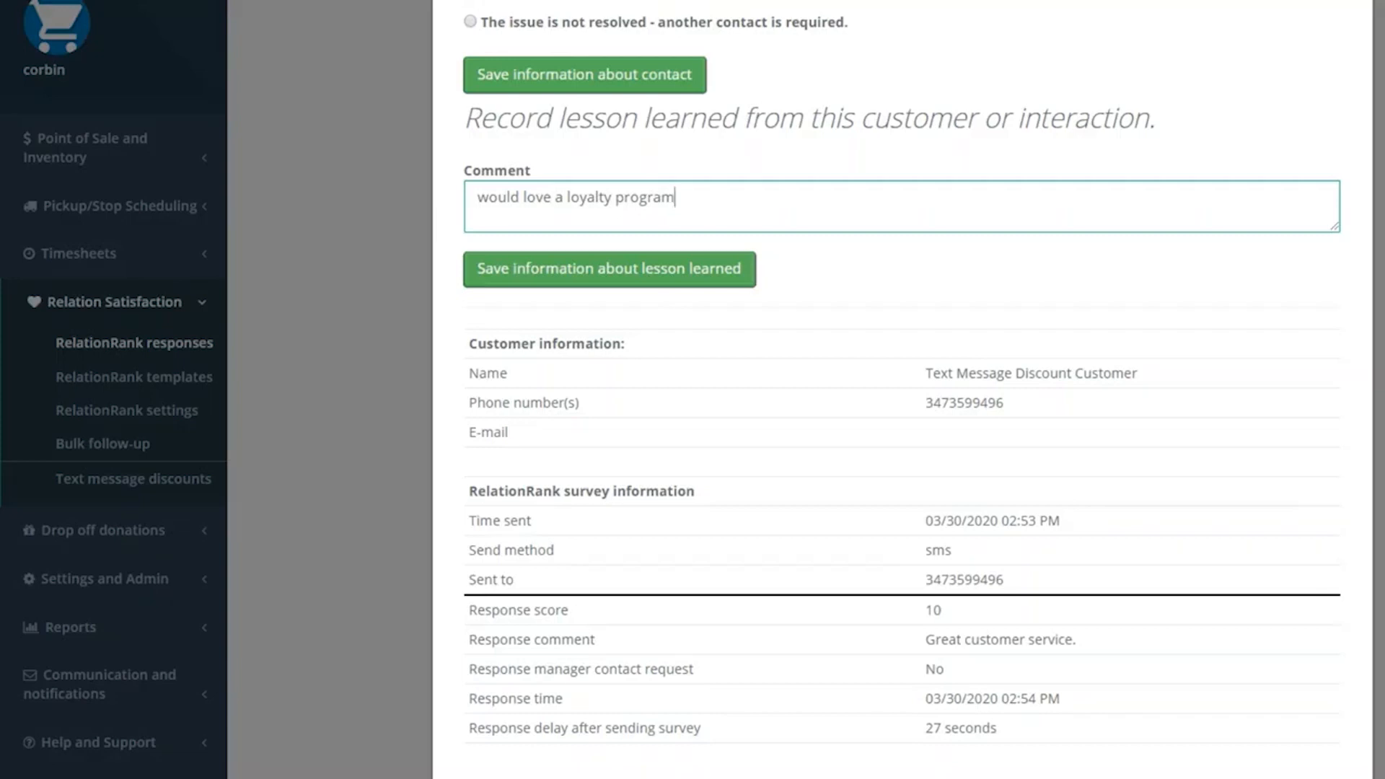
left_click_drag(925, 729, 996, 728)
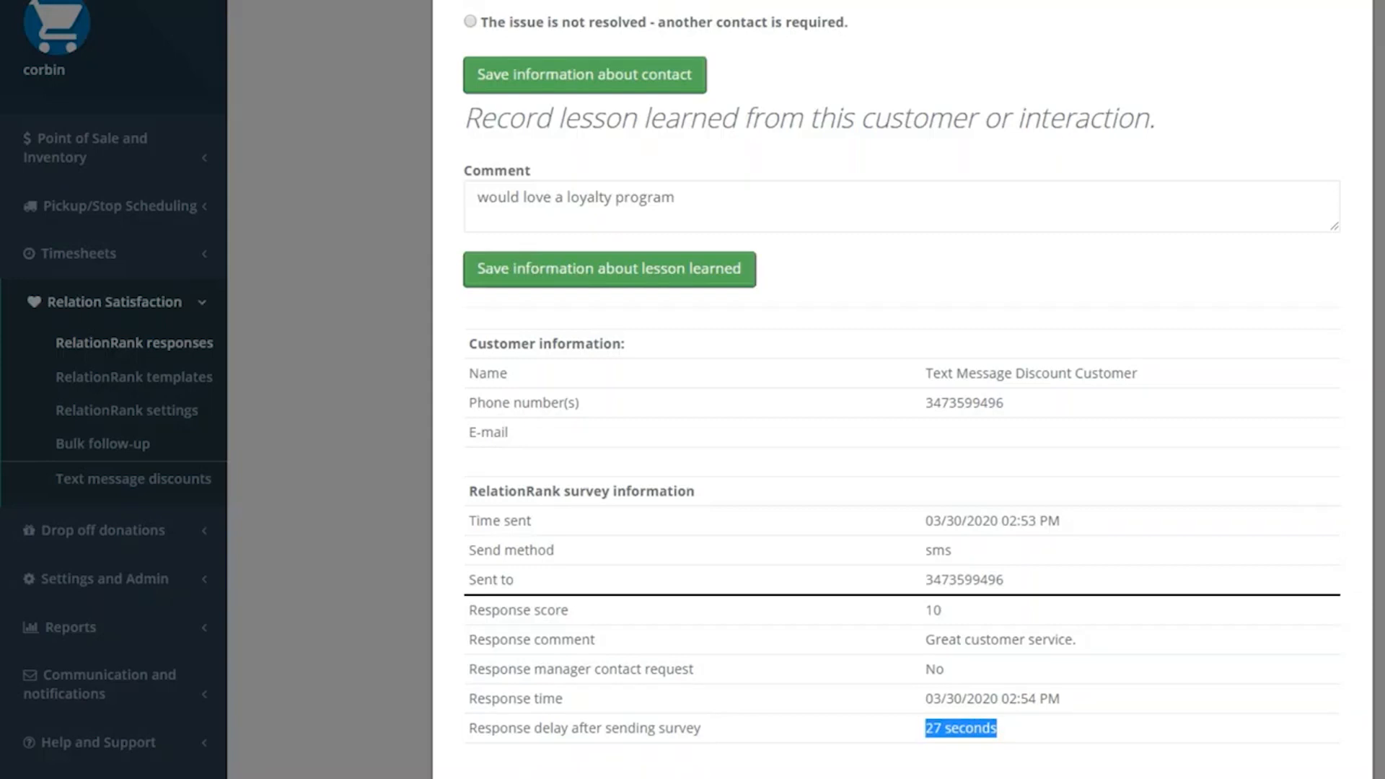
scroll(902, 389, "up", 3)
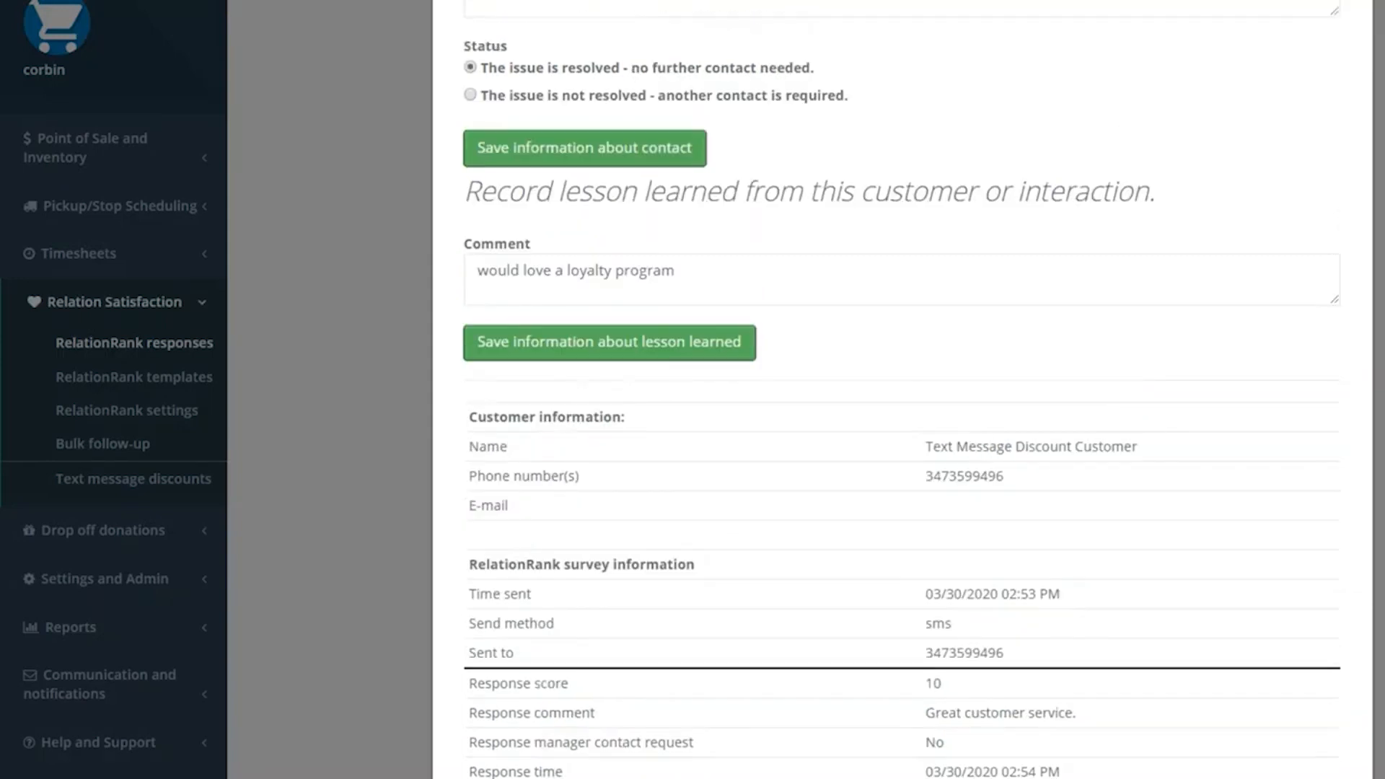